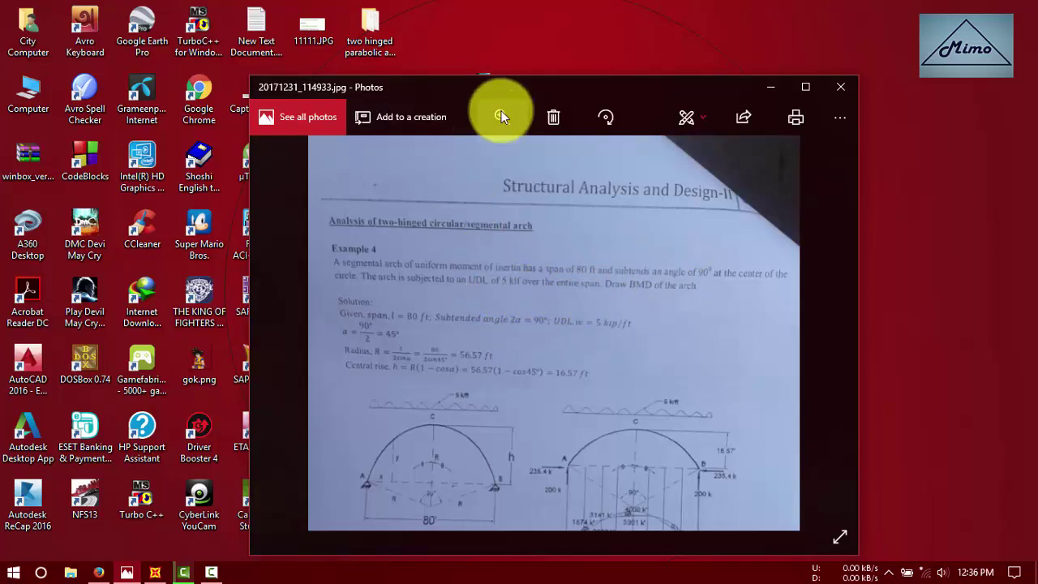
Step: Pan the zoomed textbook photo across Example 4's arch data, BMD and equations, then slide it right
{"action": "left_click_drag", "start_coordinate": [497, 81], "coordinate": [465, 69]}
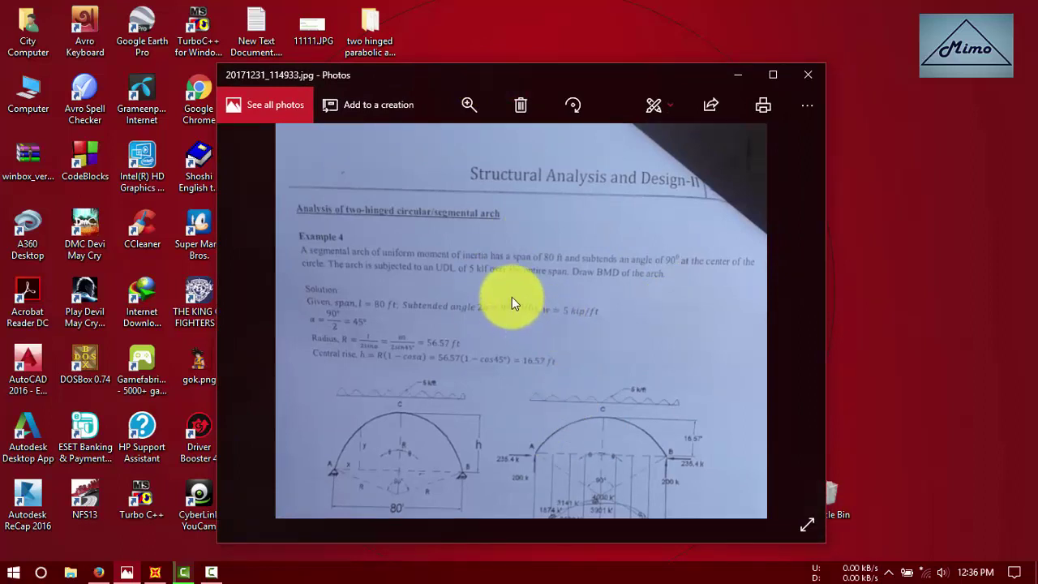
{"action": "left_click_drag", "start_coordinate": [514, 75], "coordinate": [524, 71]}
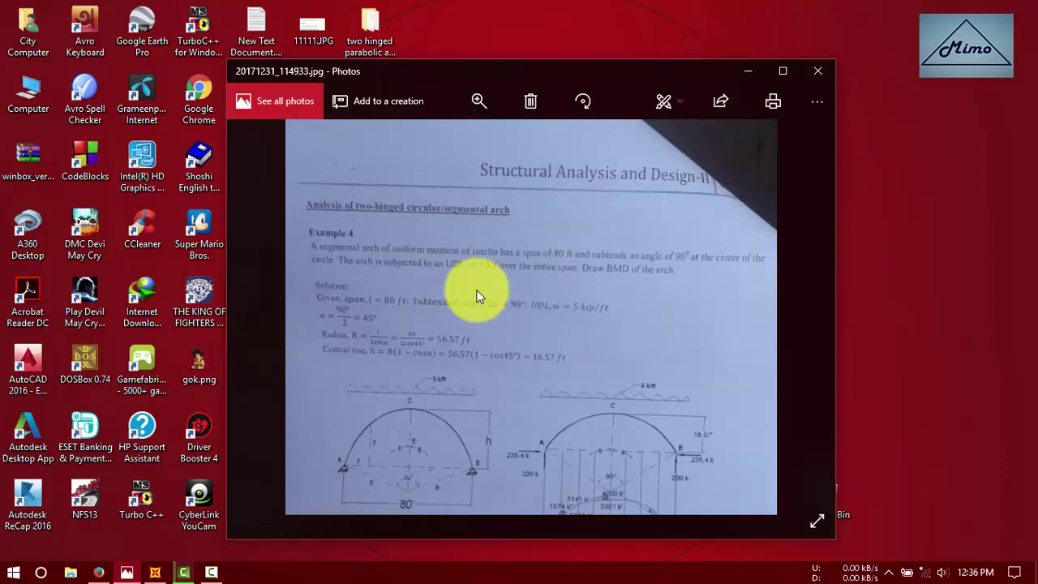
{"action": "left_click_drag", "start_coordinate": [577, 74], "coordinate": [573, 71]}
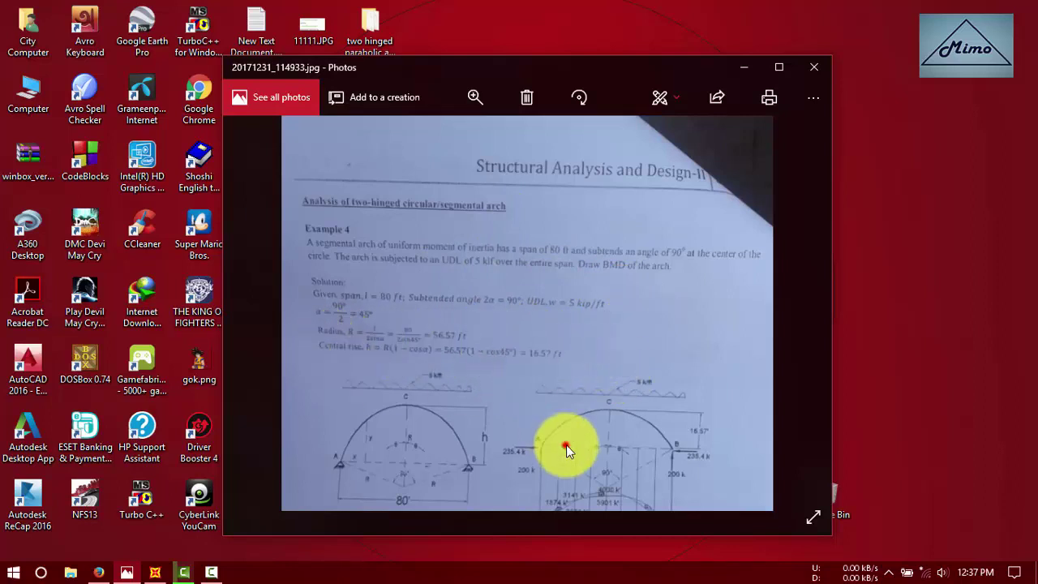
{"action": "left_click_drag", "start_coordinate": [568, 445], "coordinate": [555, 367]}
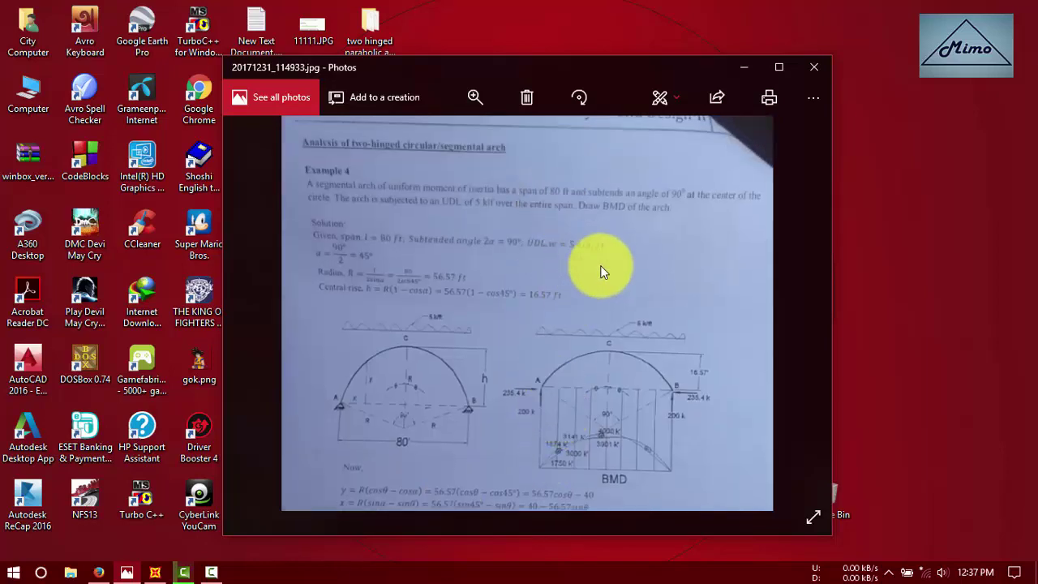
{"action": "left_click_drag", "start_coordinate": [490, 378], "coordinate": [463, 432]}
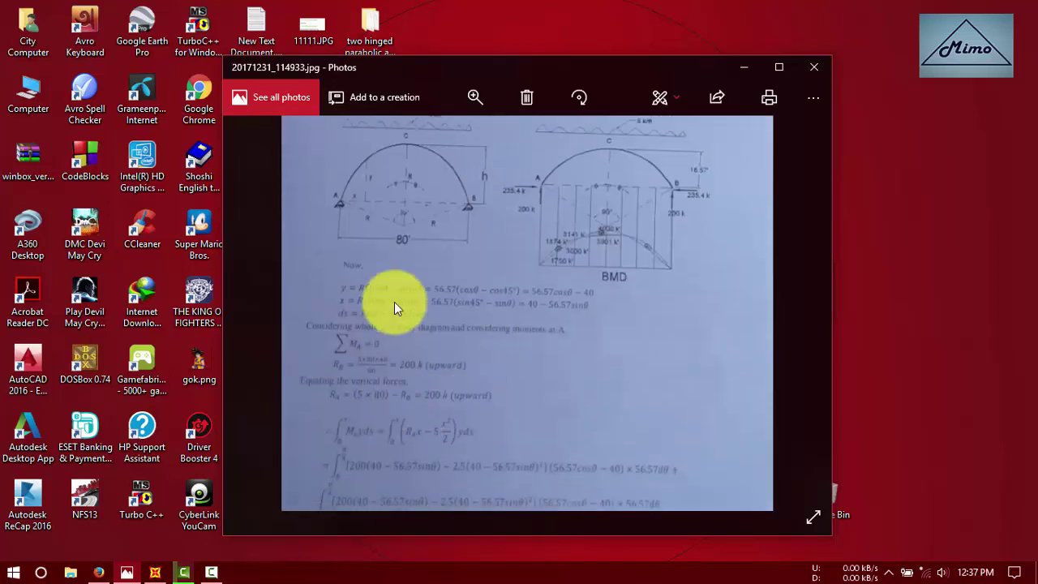
{"action": "left_click_drag", "start_coordinate": [614, 207], "coordinate": [575, 173]}
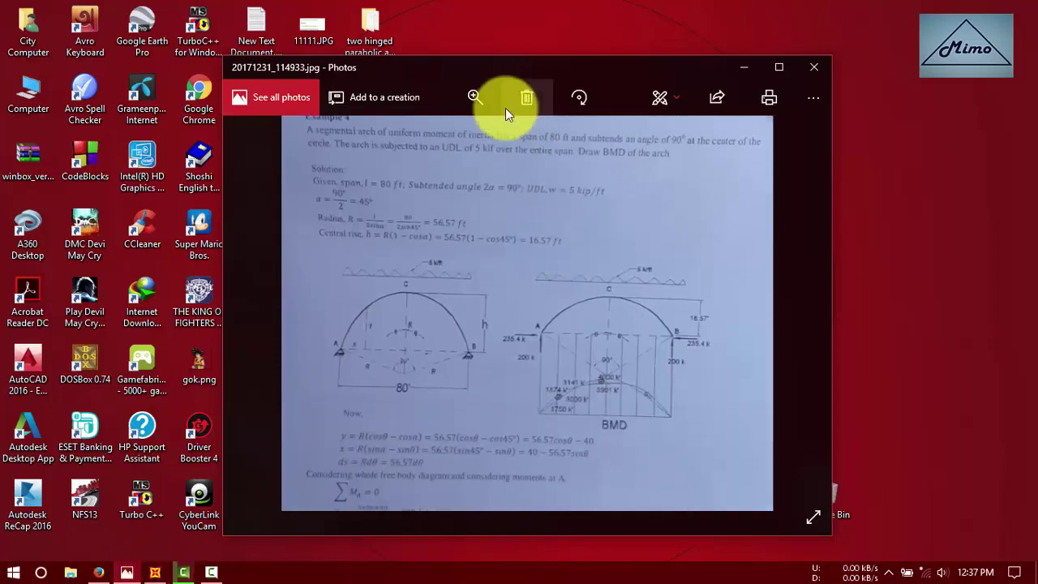
{"action": "left_click_drag", "start_coordinate": [502, 71], "coordinate": [680, 81]}
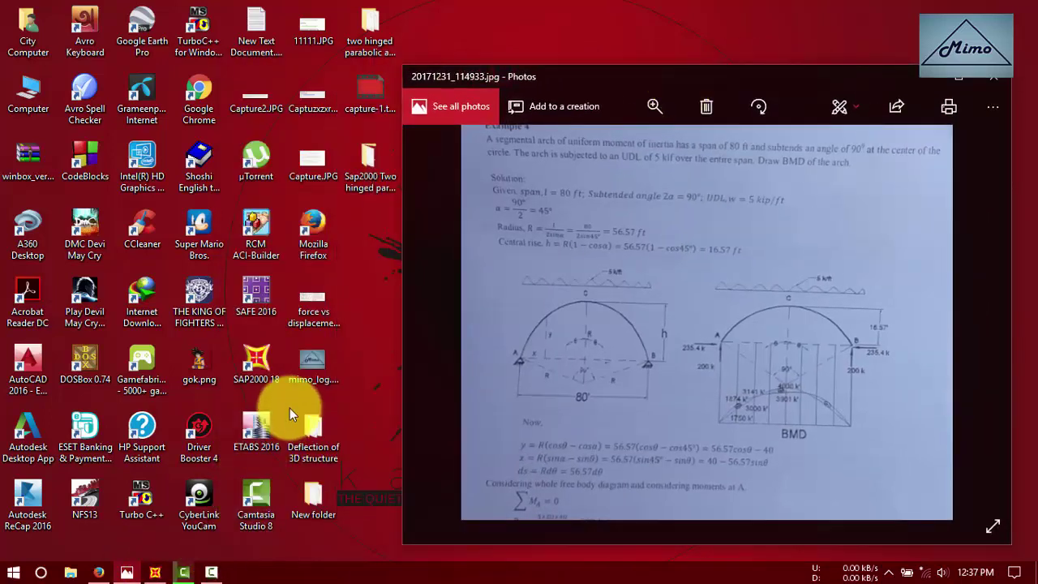
Step: Switch SAP2000's units to Kip, ft, F
{"action": "left_click", "coordinate": [155, 573]}
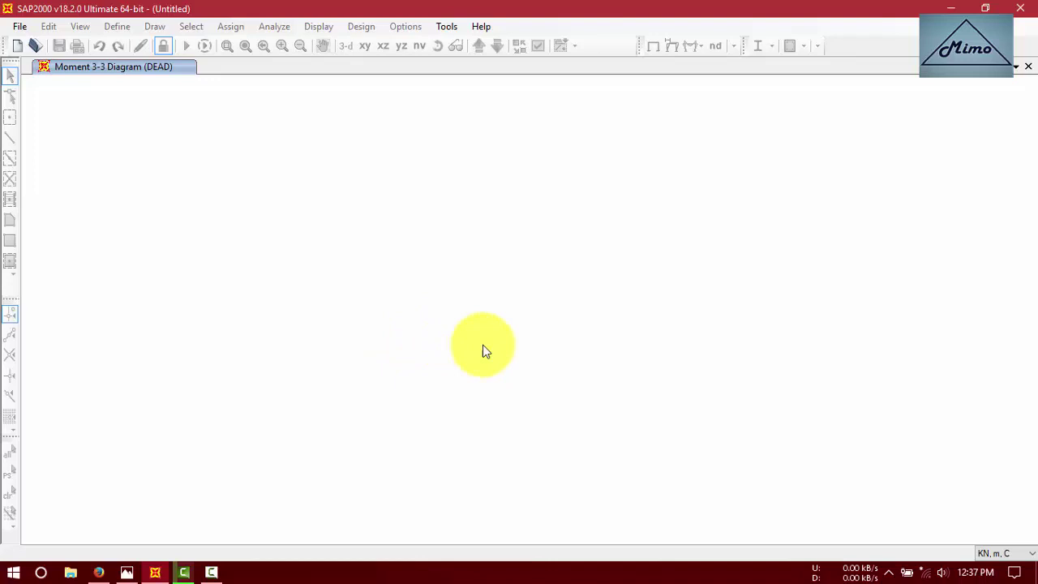
{"action": "left_click", "coordinate": [1028, 553]}
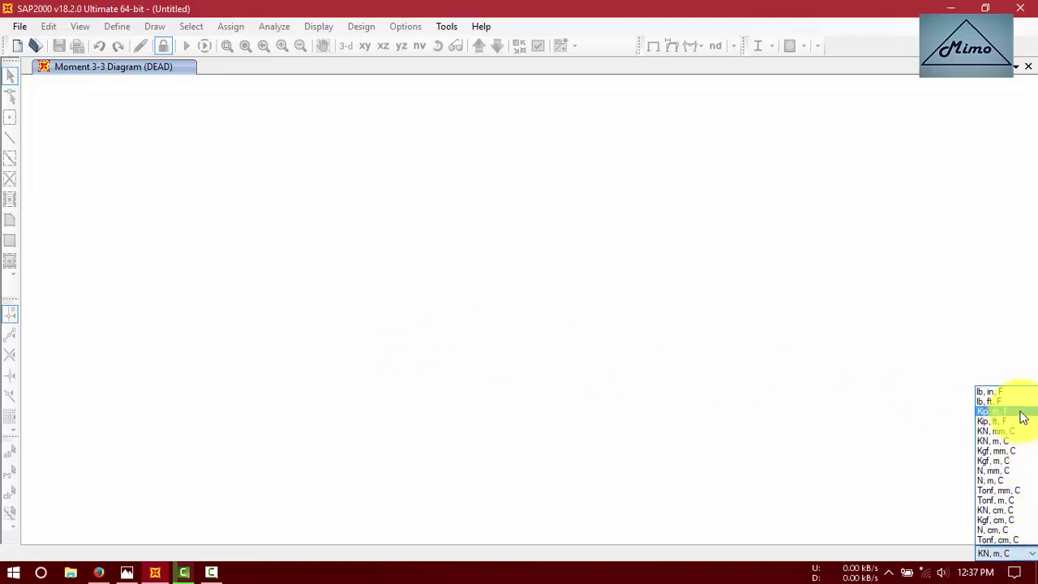
{"action": "left_click", "coordinate": [986, 422]}
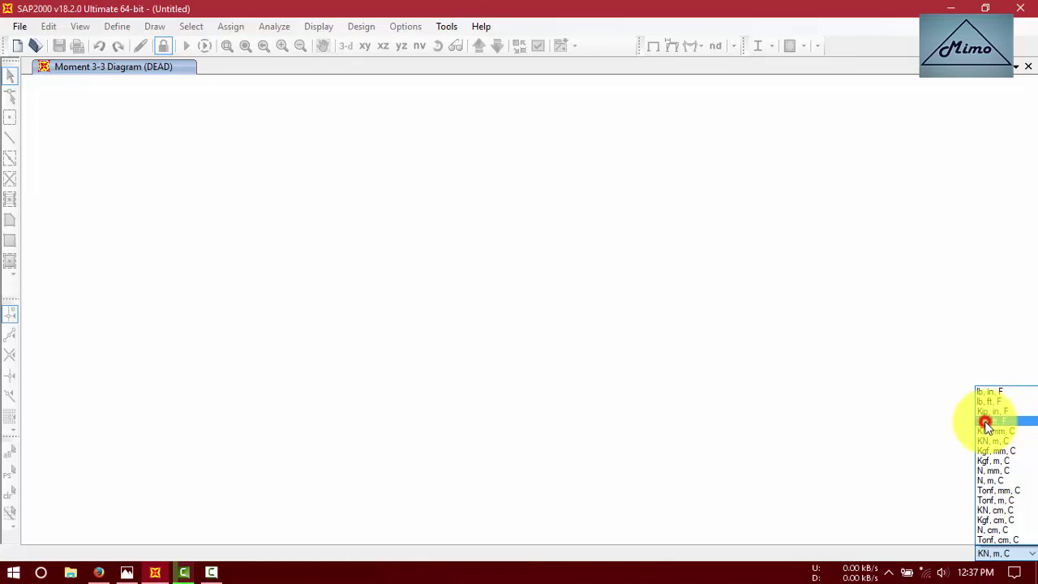
Step: Start a new Grid Only model and select the X grid-line count
{"action": "left_click", "coordinate": [16, 45]}
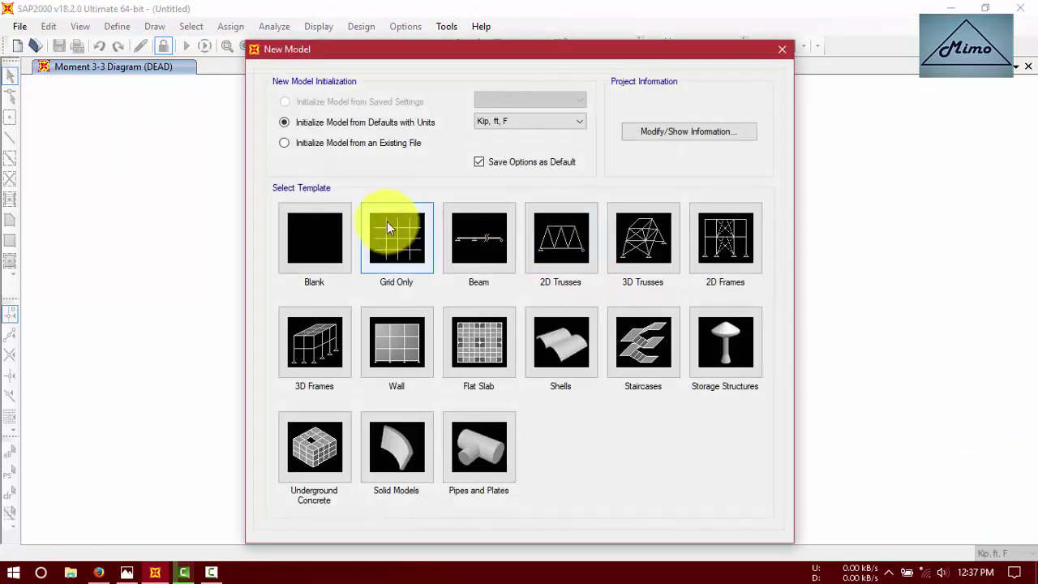
{"action": "left_click", "coordinate": [387, 222]}
{"action": "left_click", "coordinate": [545, 203]}
{"action": "left_click_drag", "start_coordinate": [545, 202], "coordinate": [510, 212]}
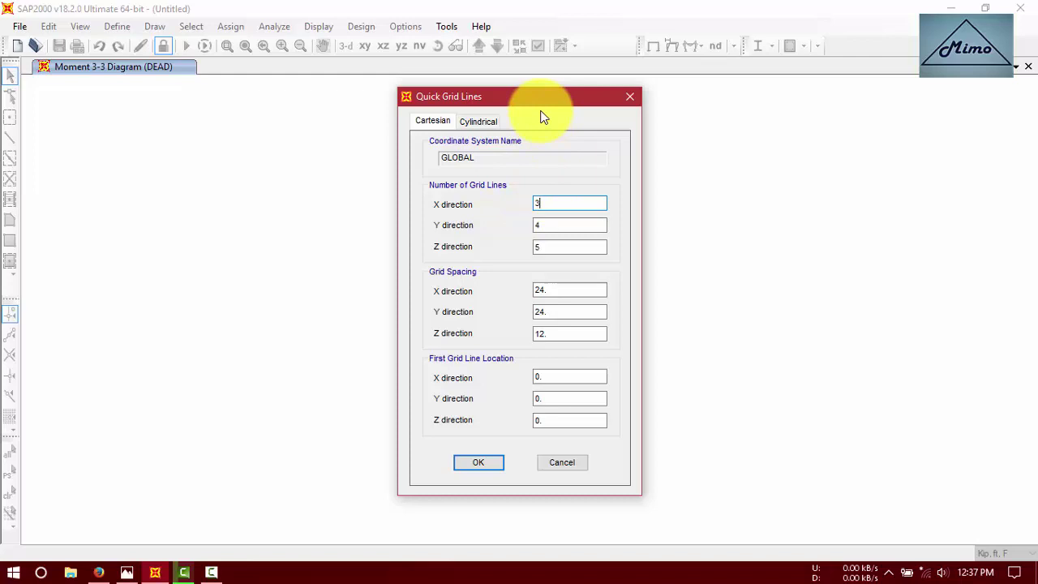
Step: Set the quick grid to 3 X, 1 Y and 2 Z grid lines
{"action": "left_click_drag", "start_coordinate": [540, 97], "coordinate": [581, 83]}
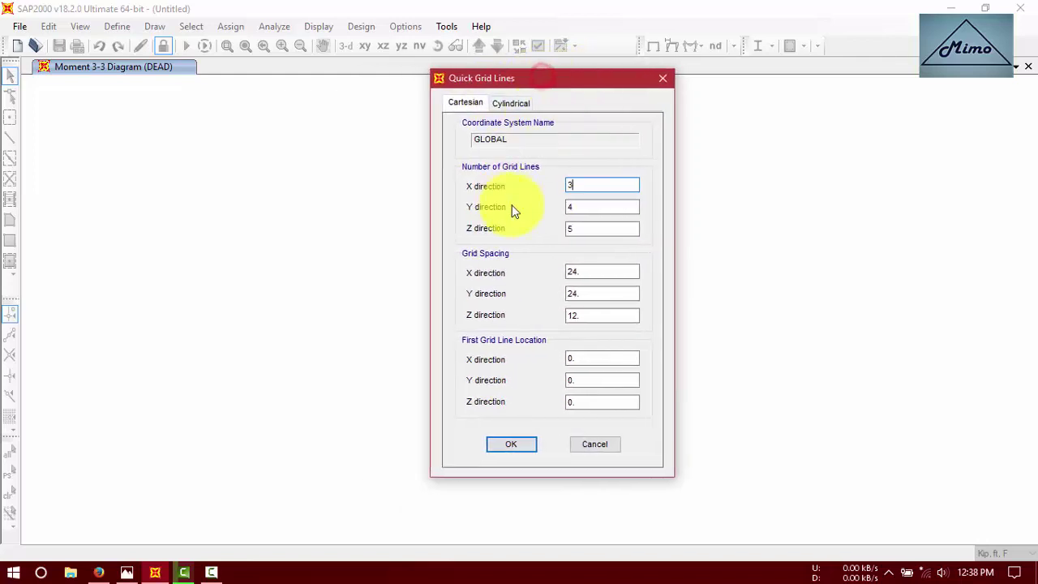
{"action": "left_click", "coordinate": [587, 209]}
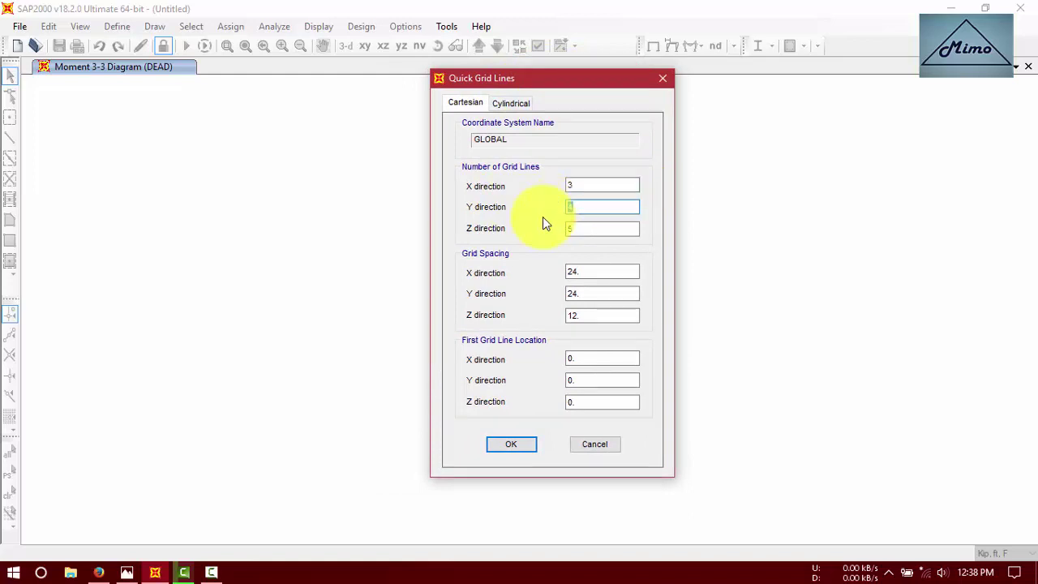
{"action": "left_click_drag", "start_coordinate": [521, 81], "coordinate": [475, 68]}
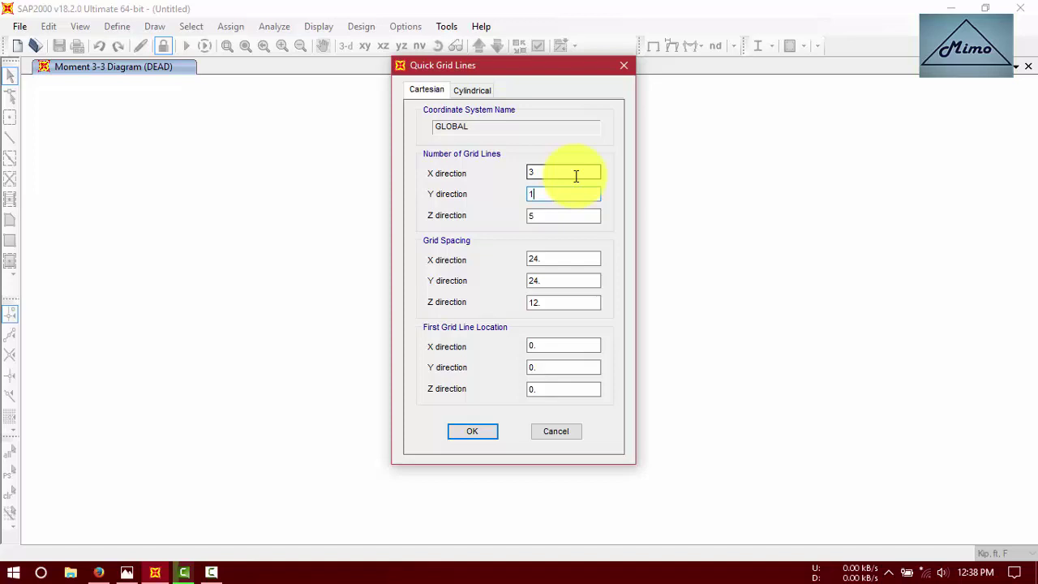
{"action": "type", "text": "1"}
{"action": "left_click", "coordinate": [550, 215]}
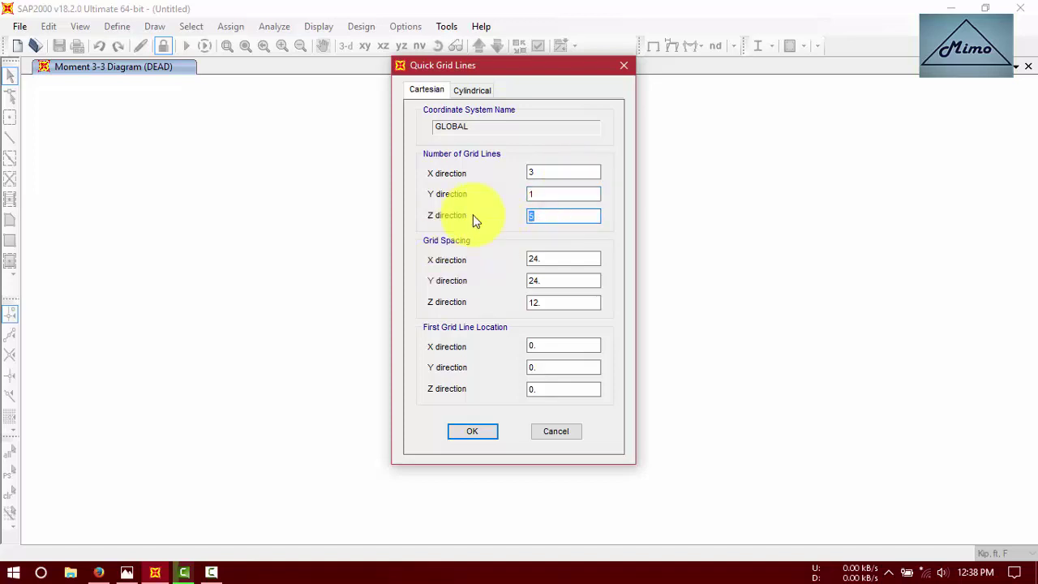
Step: Set the X grid spacing to 40 and the Y spacing to 1
{"action": "left_click", "coordinate": [544, 257]}
{"action": "left_click", "coordinate": [130, 572]}
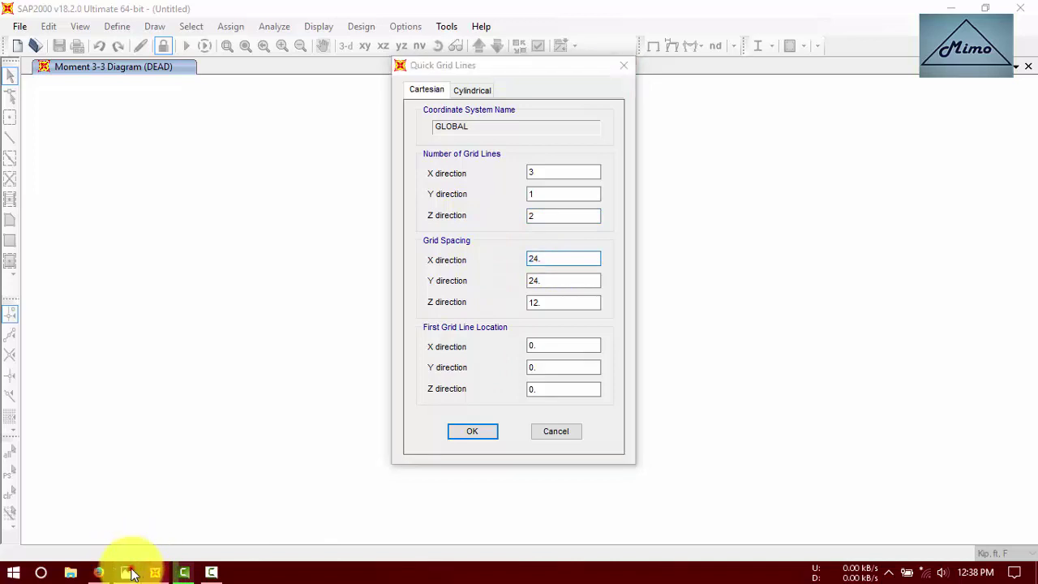
{"action": "left_click", "coordinate": [728, 206]}
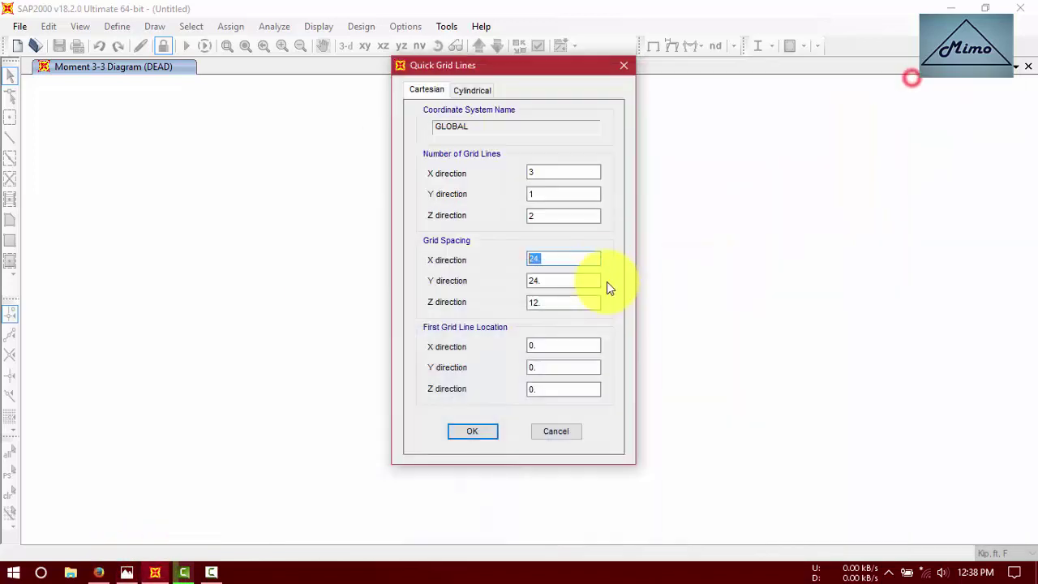
{"action": "left_click", "coordinate": [911, 78]}
{"action": "type", "text": "40"}
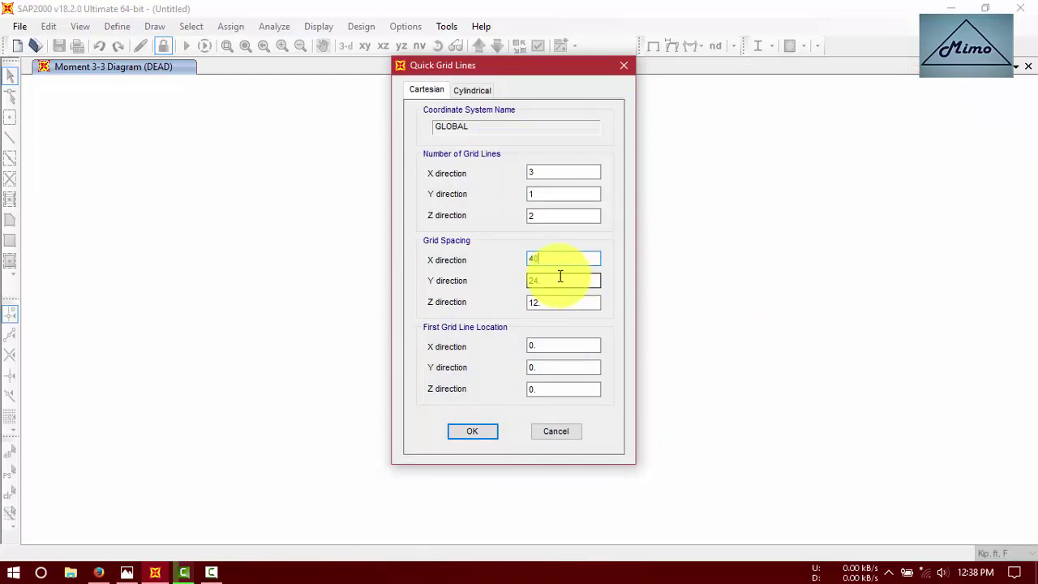
{"action": "double_click", "coordinate": [538, 280]}
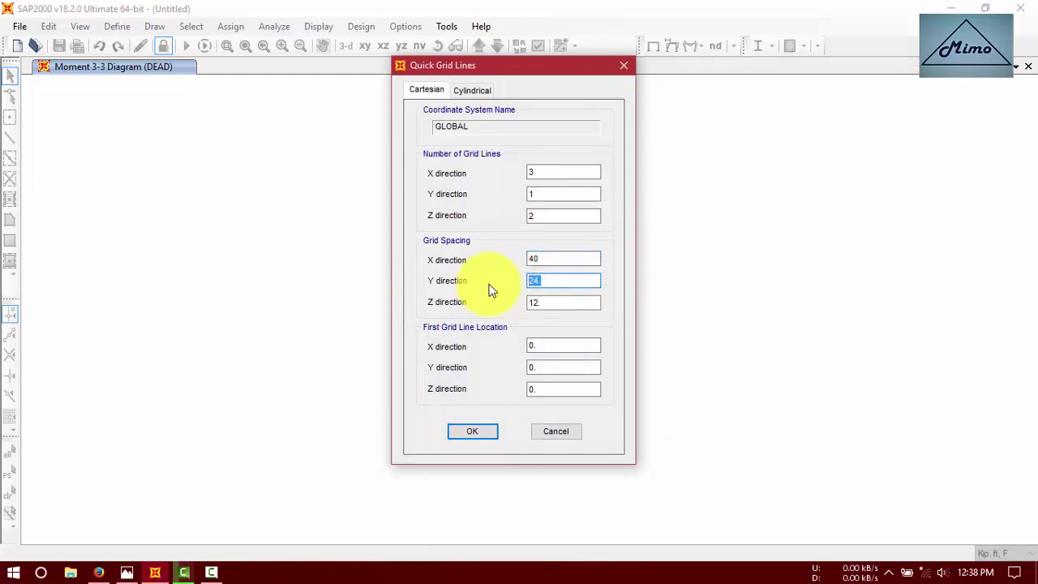
{"action": "type", "text": "1"}
Step: Set the Z grid spacing to the arch rise of 16.57, checked against the textbook
{"action": "double_click", "coordinate": [556, 301]}
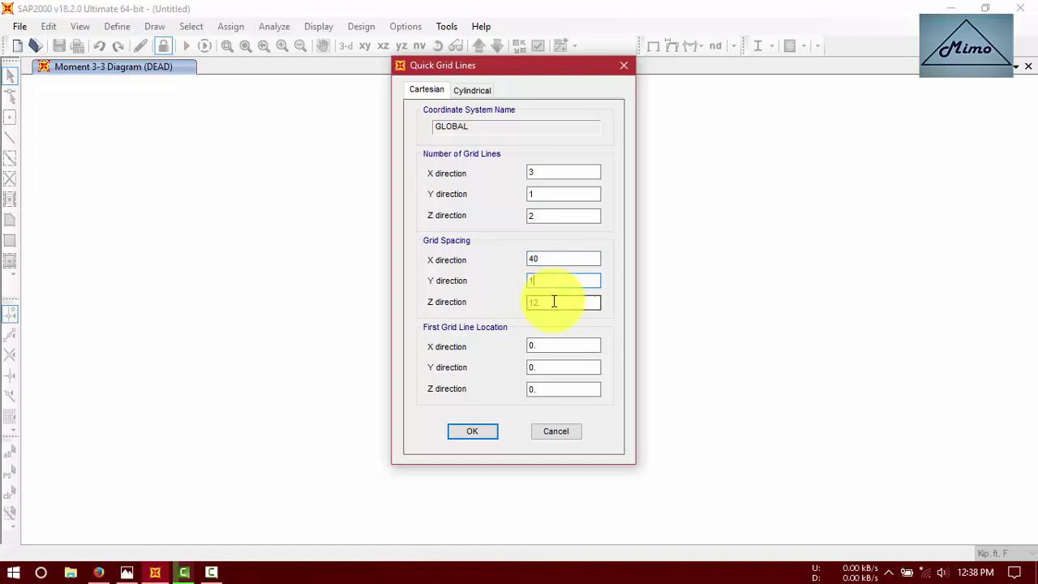
{"action": "left_click", "coordinate": [552, 301]}
{"action": "left_click", "coordinate": [127, 573]}
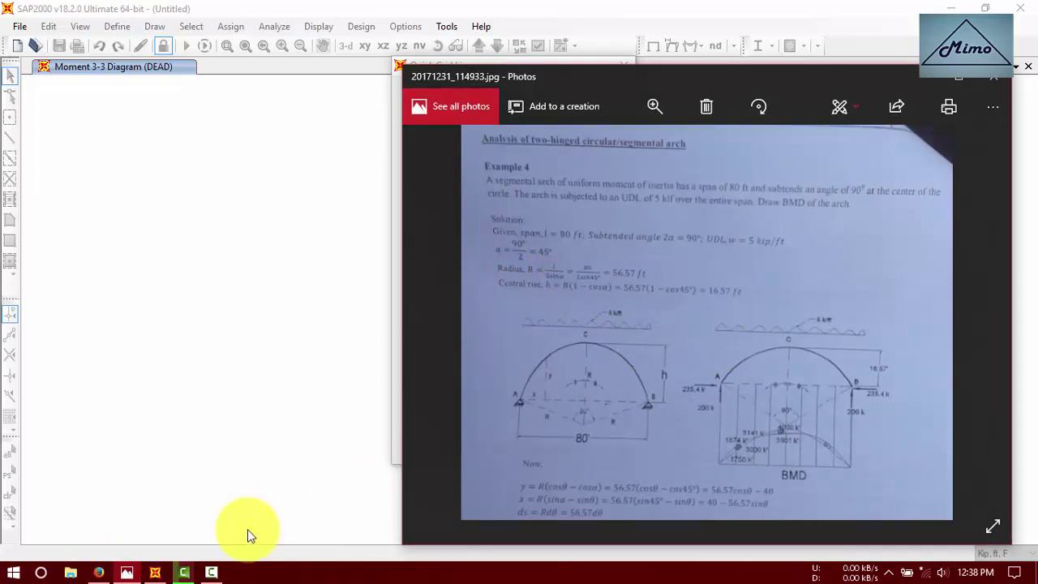
{"action": "left_click", "coordinate": [155, 571]}
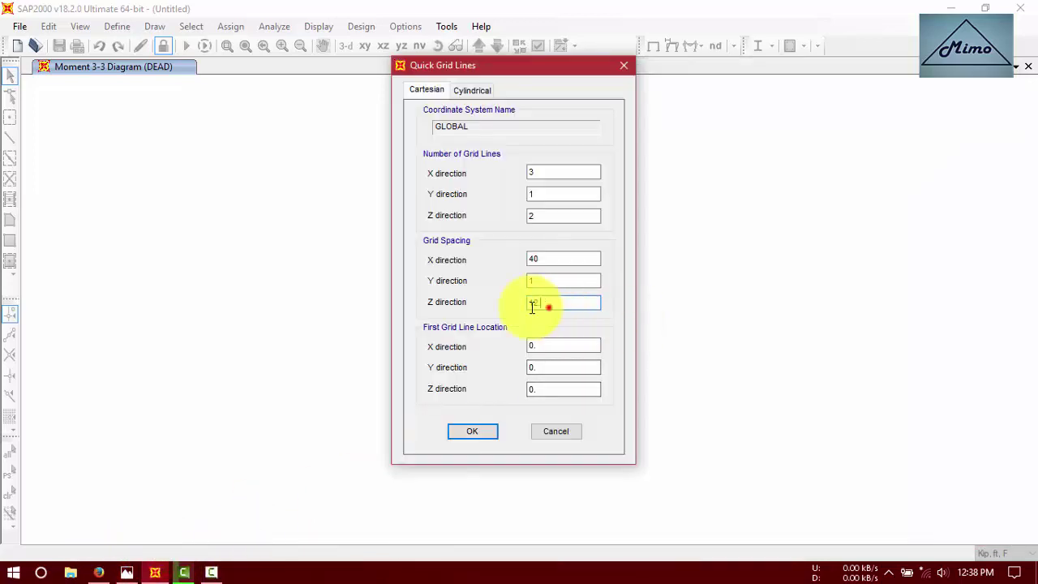
{"action": "double_click", "coordinate": [549, 303]}
{"action": "type", "text": "16.57"}
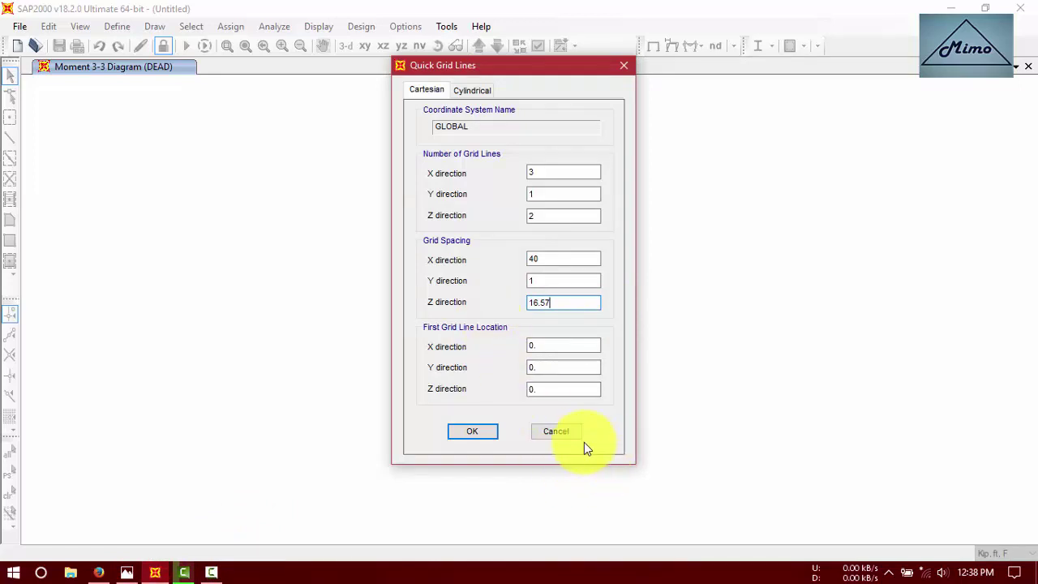
Step: Create the grid model and show only the X-Z elevation view
{"action": "left_click", "coordinate": [484, 430]}
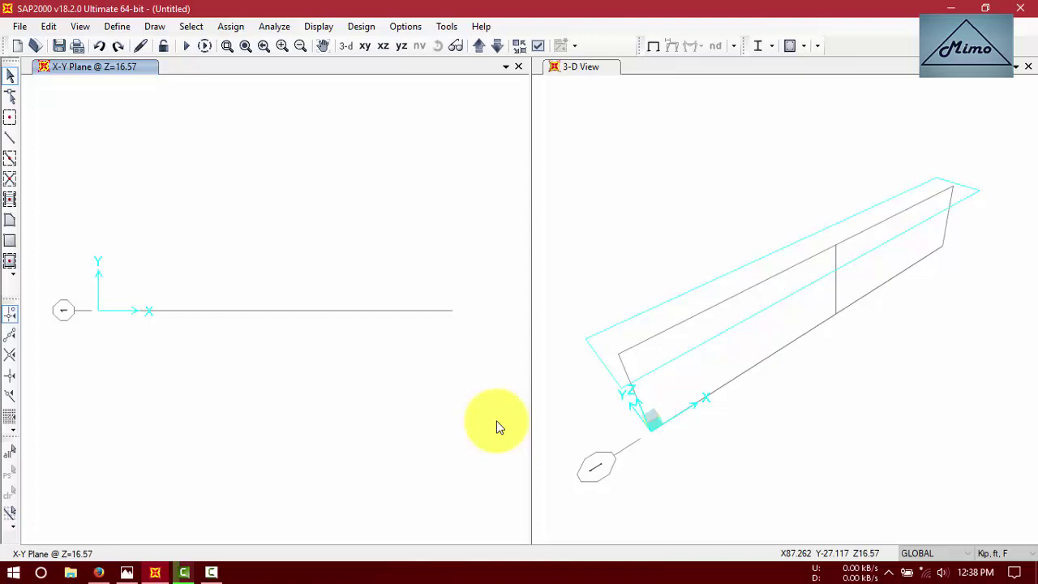
{"action": "left_click", "coordinate": [1028, 67]}
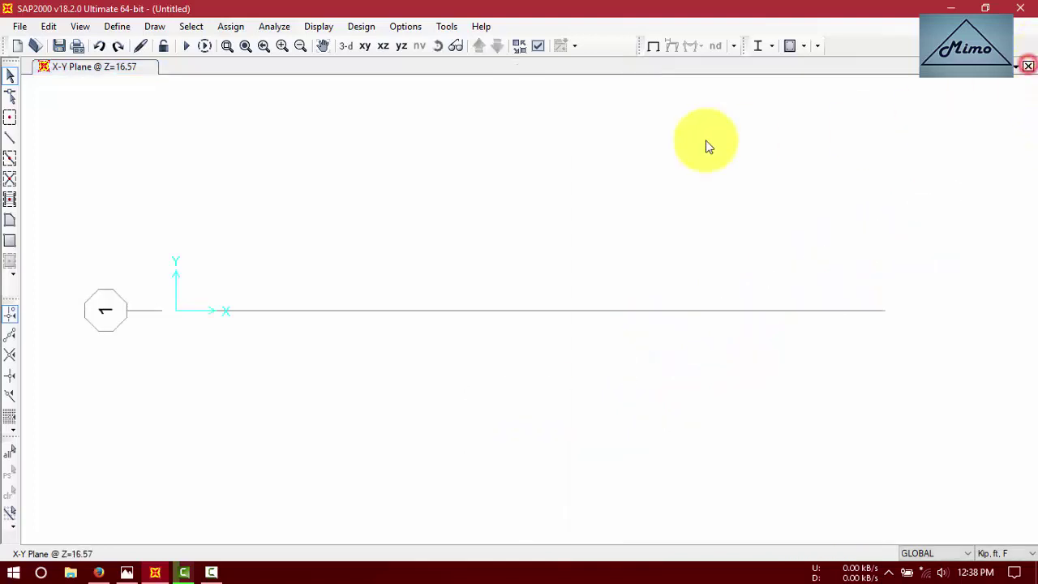
{"action": "left_click", "coordinate": [382, 46]}
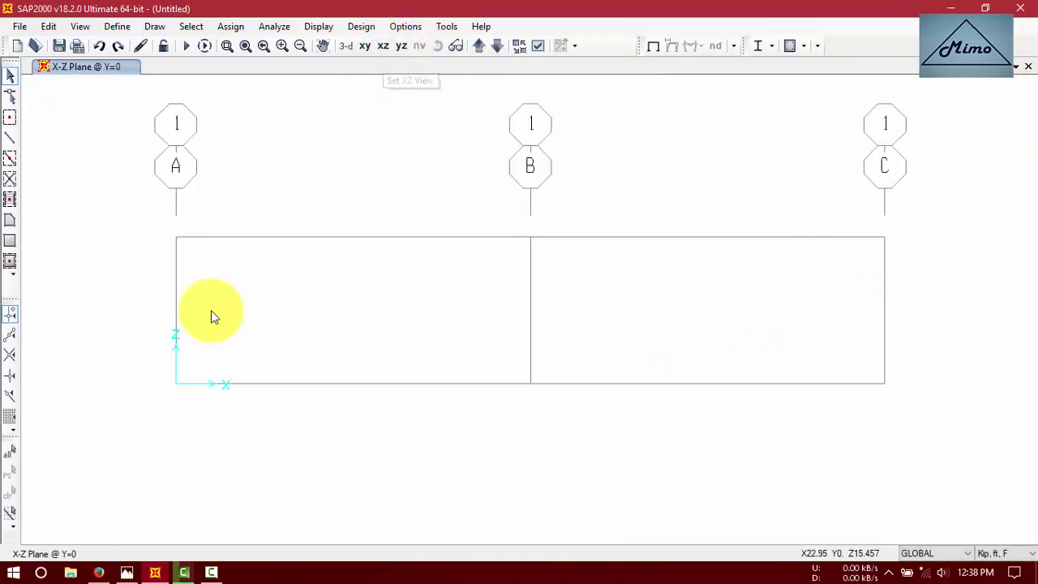
Step: Draw a continuous Curved Frame from the origin to the grid point at X=80
{"action": "left_click", "coordinate": [10, 139]}
{"action": "left_click", "coordinate": [546, 242]}
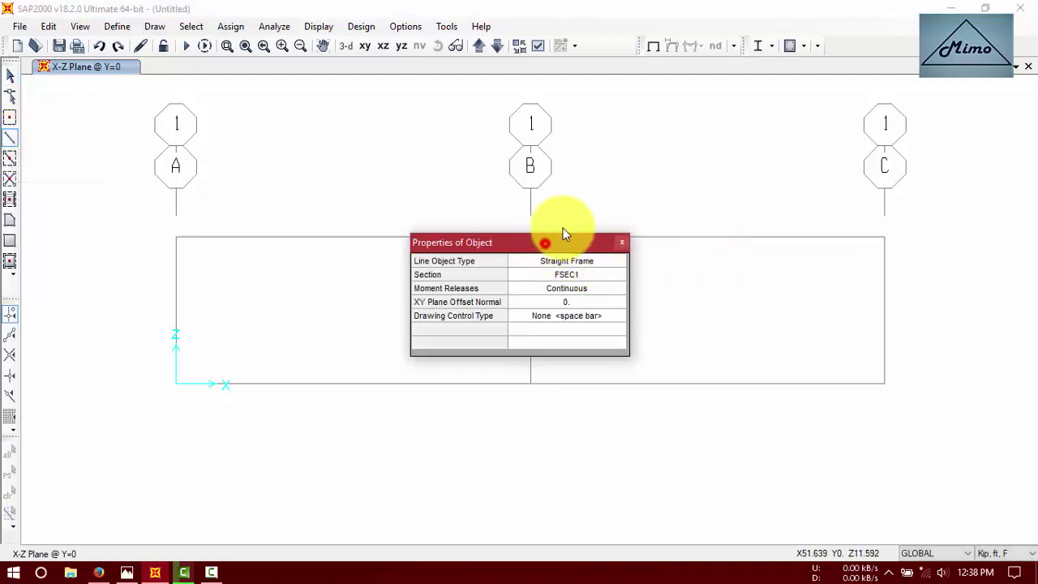
{"action": "left_click_drag", "start_coordinate": [562, 229], "coordinate": [630, 75]}
{"action": "left_click", "coordinate": [665, 92]}
{"action": "left_click", "coordinate": [666, 94]}
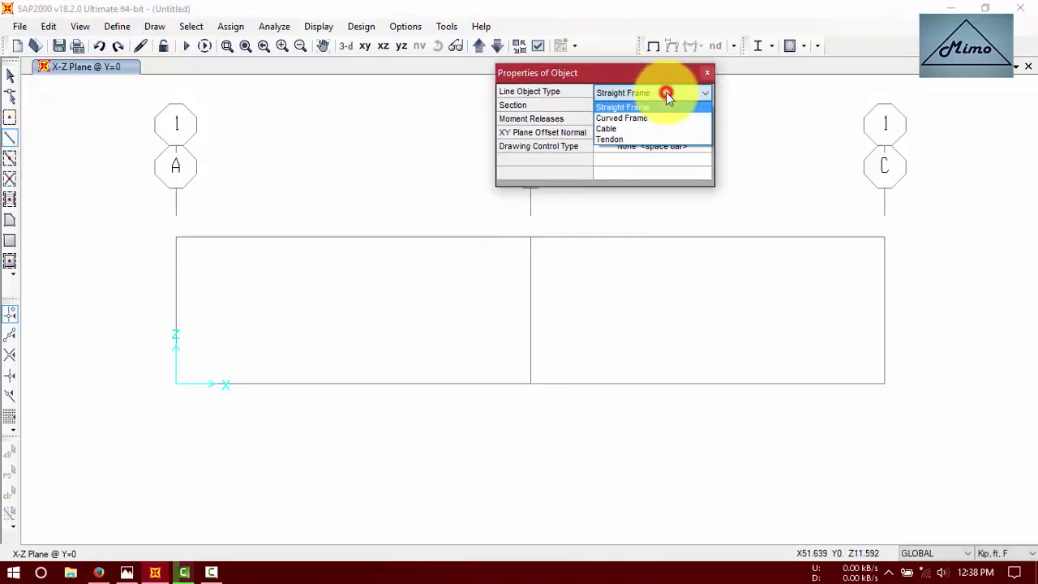
{"action": "left_click", "coordinate": [638, 118]}
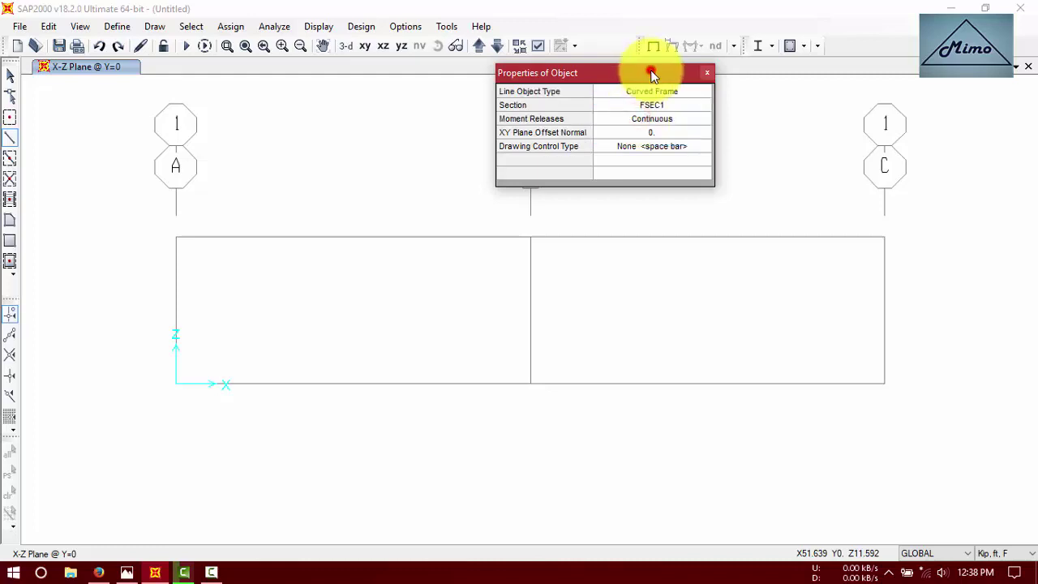
{"action": "left_click_drag", "start_coordinate": [651, 73], "coordinate": [625, 62]}
{"action": "left_click", "coordinate": [657, 111]}
{"action": "left_click", "coordinate": [658, 110]}
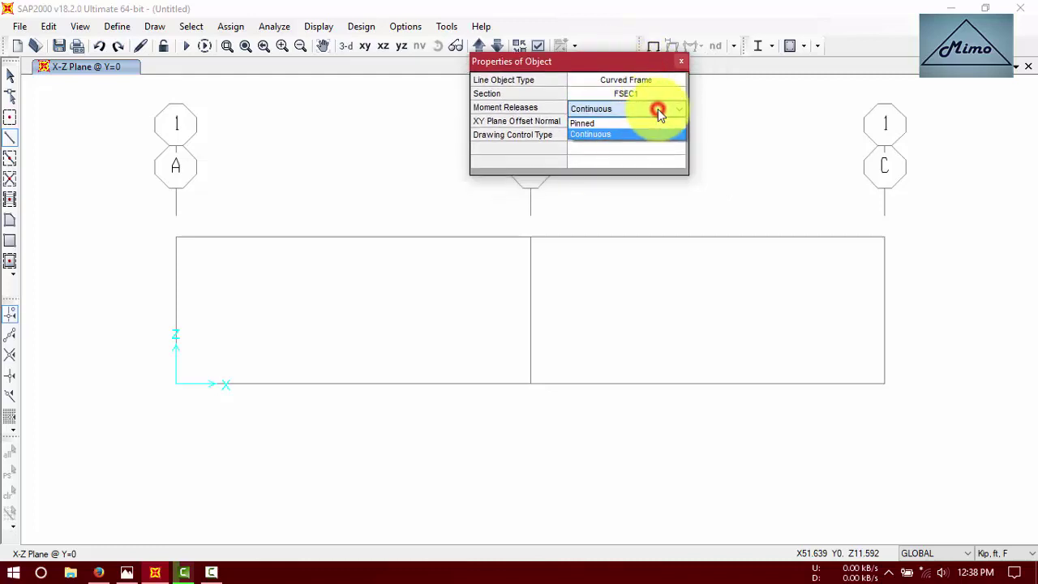
{"action": "left_click", "coordinate": [647, 133]}
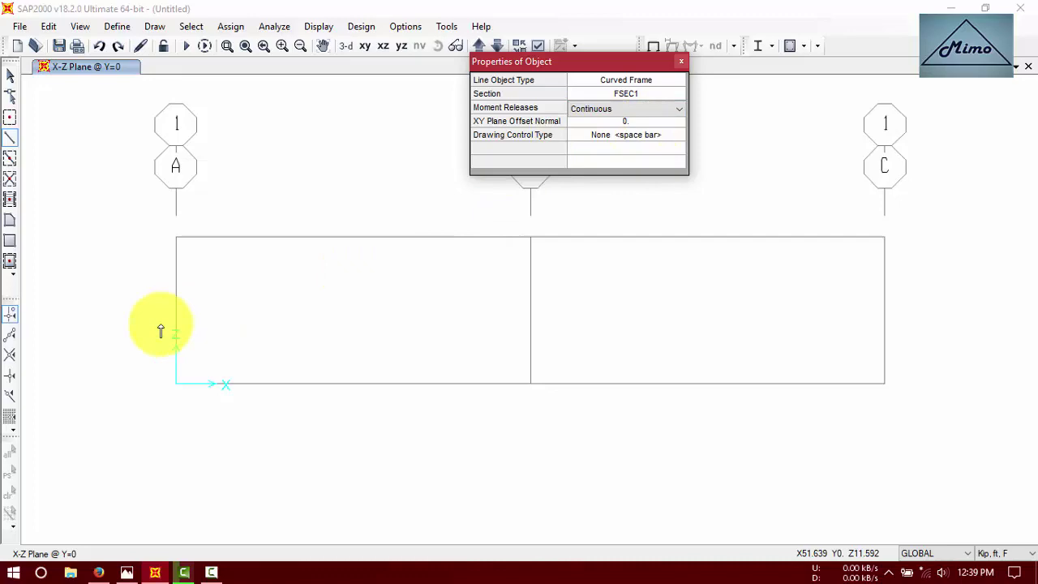
{"action": "left_click", "coordinate": [175, 383]}
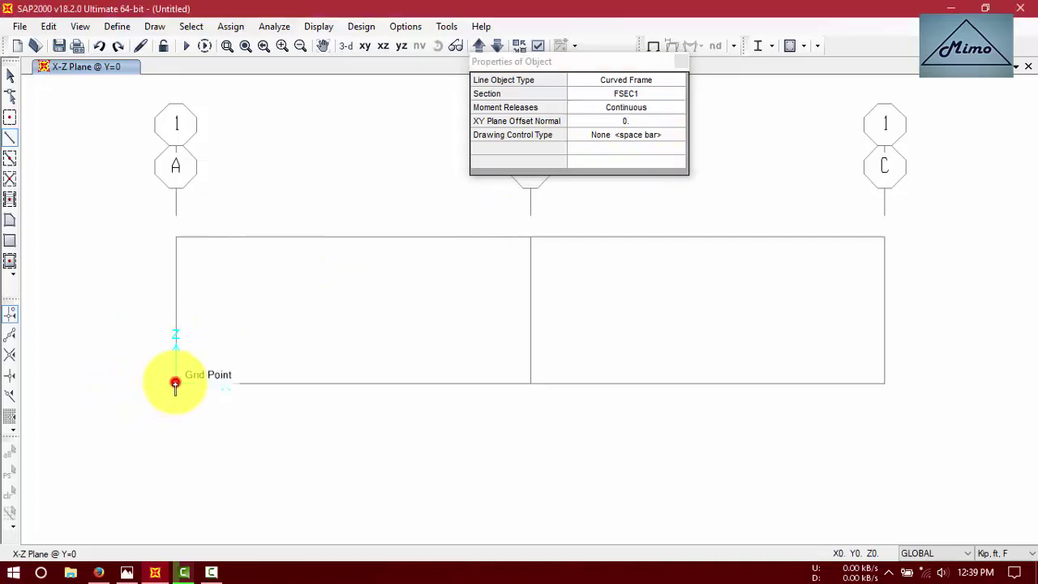
{"action": "double_click", "coordinate": [879, 388]}
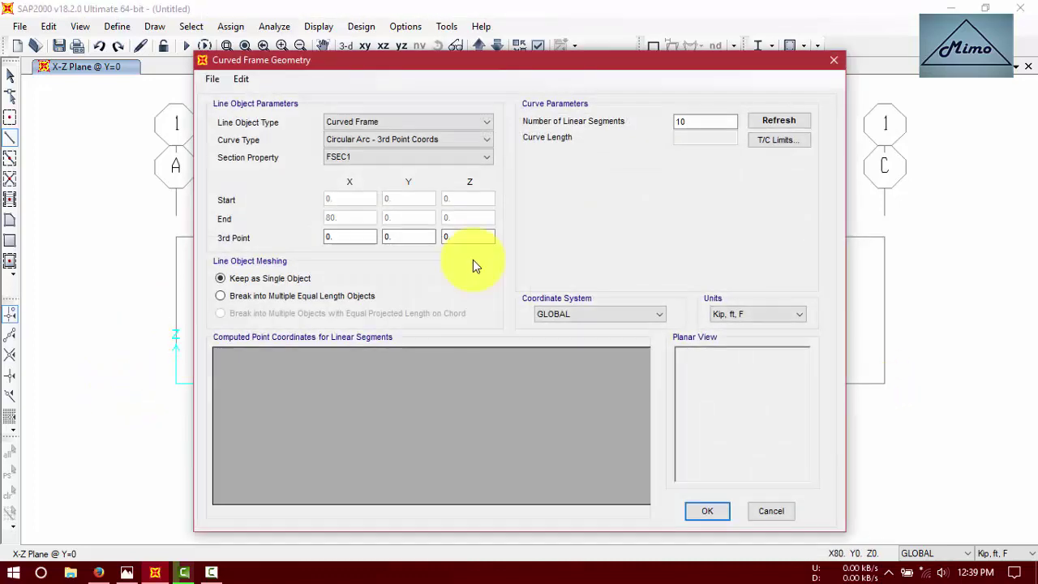
{"action": "left_click_drag", "start_coordinate": [495, 63], "coordinate": [527, 66]}
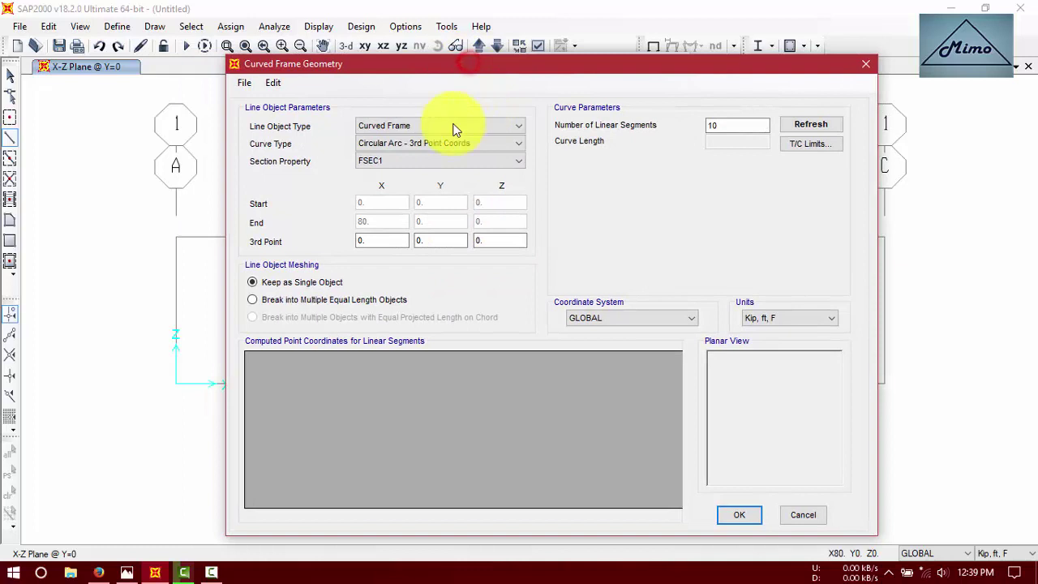
{"action": "left_click", "coordinate": [515, 144]}
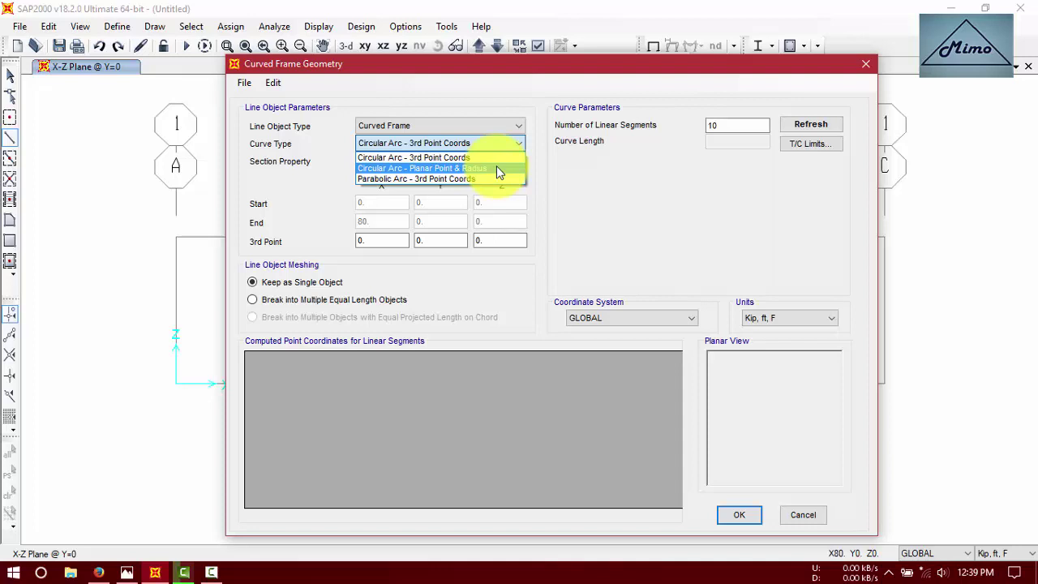
{"action": "left_click", "coordinate": [127, 572]}
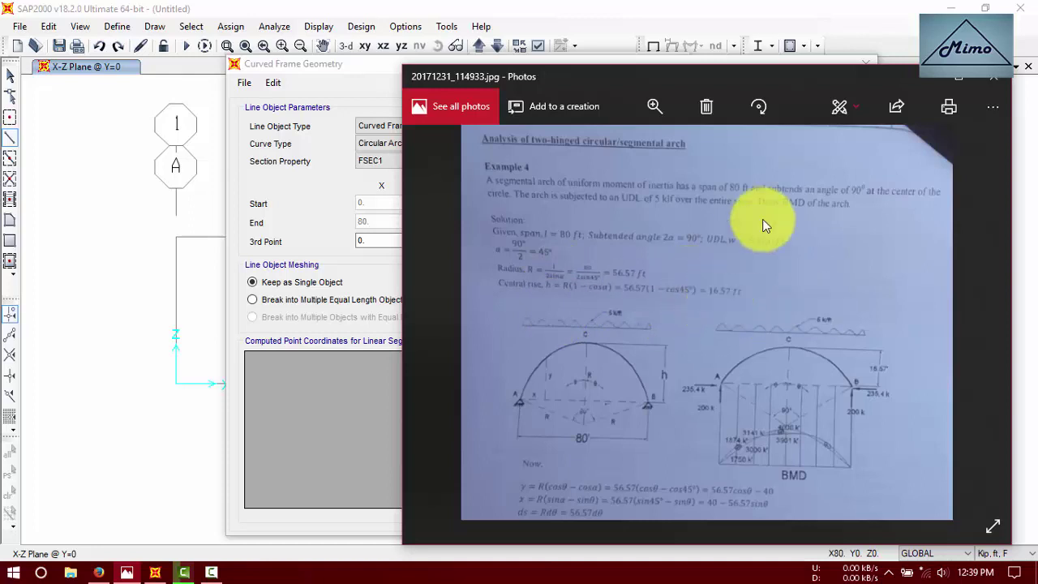
{"action": "left_click", "coordinate": [958, 77]}
{"action": "left_click", "coordinate": [456, 144]}
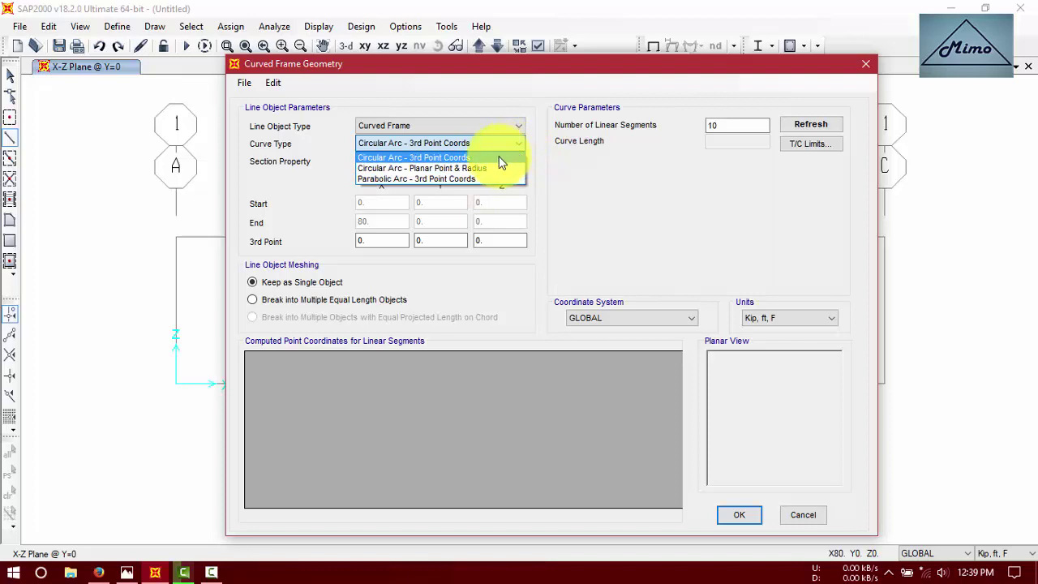
{"action": "left_click", "coordinate": [499, 157]}
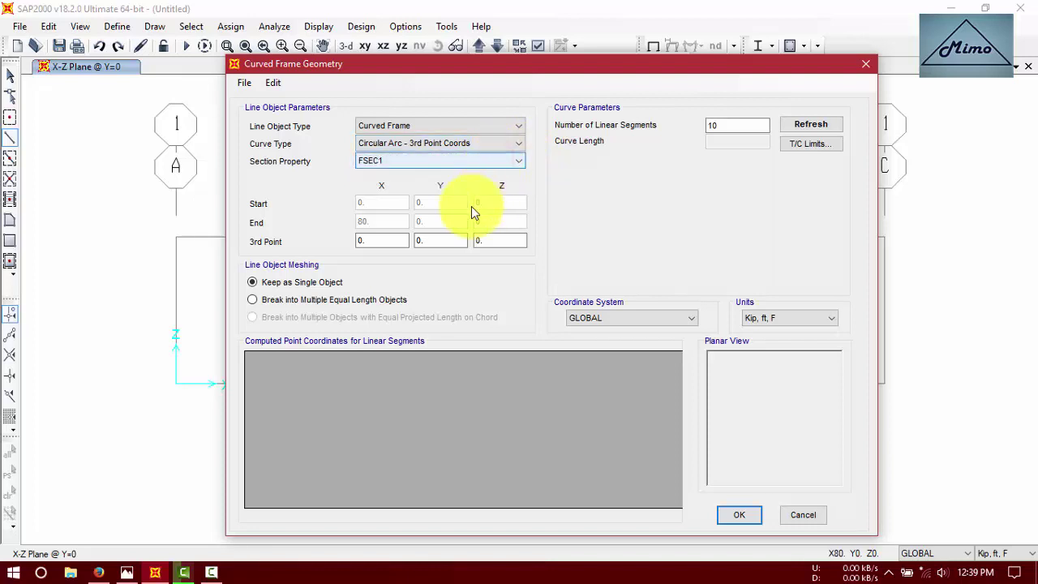
{"action": "left_click", "coordinate": [135, 571]}
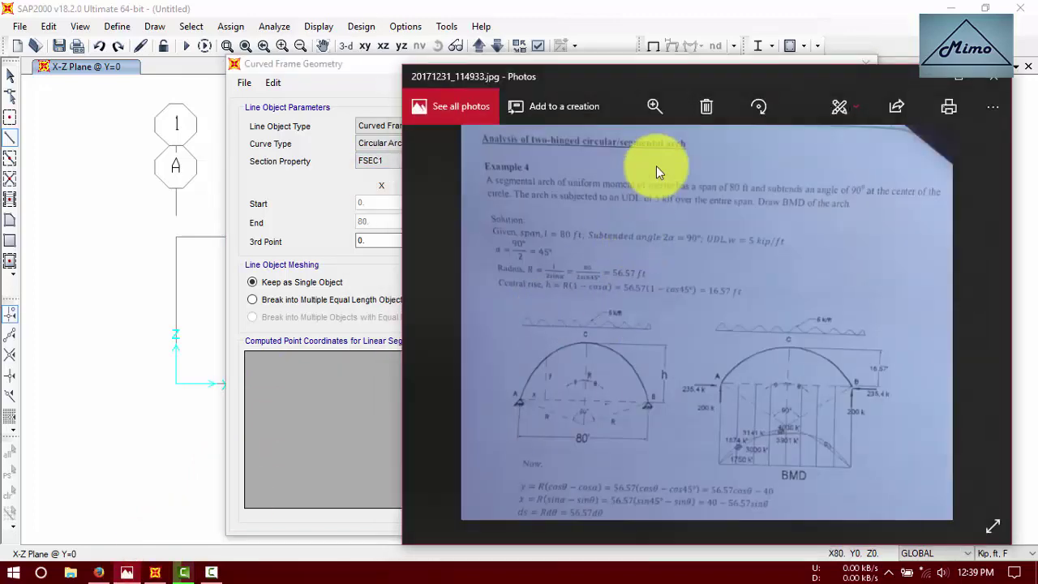
{"action": "left_click", "coordinate": [958, 77]}
{"action": "double_click", "coordinate": [388, 239]}
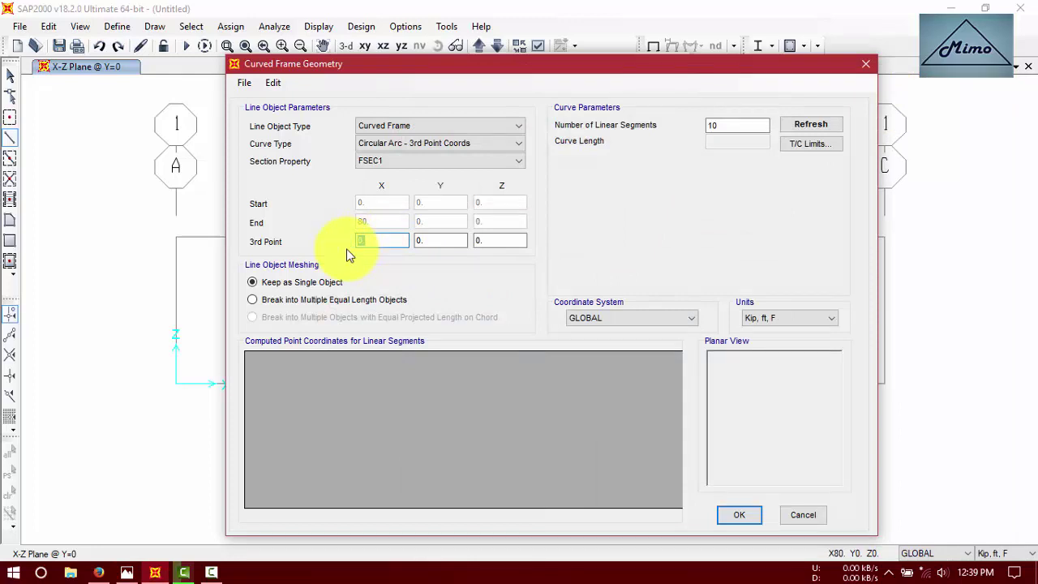
Step: Give the arc a third point at Z=16.57 with 8 linear segments, broken into equal-length objects
{"action": "double_click", "coordinate": [488, 240]}
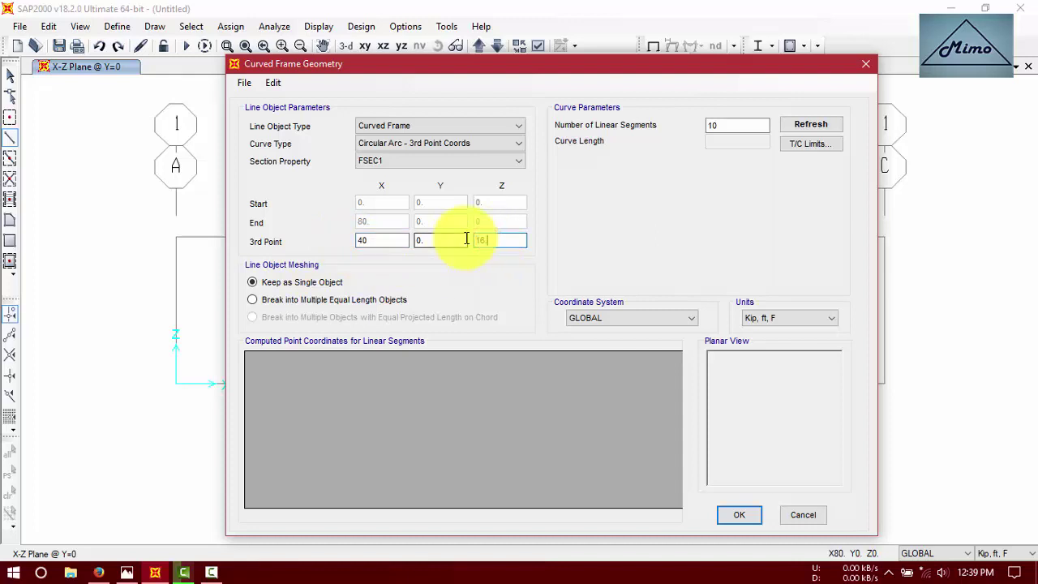
{"action": "type", "text": "16.57"}
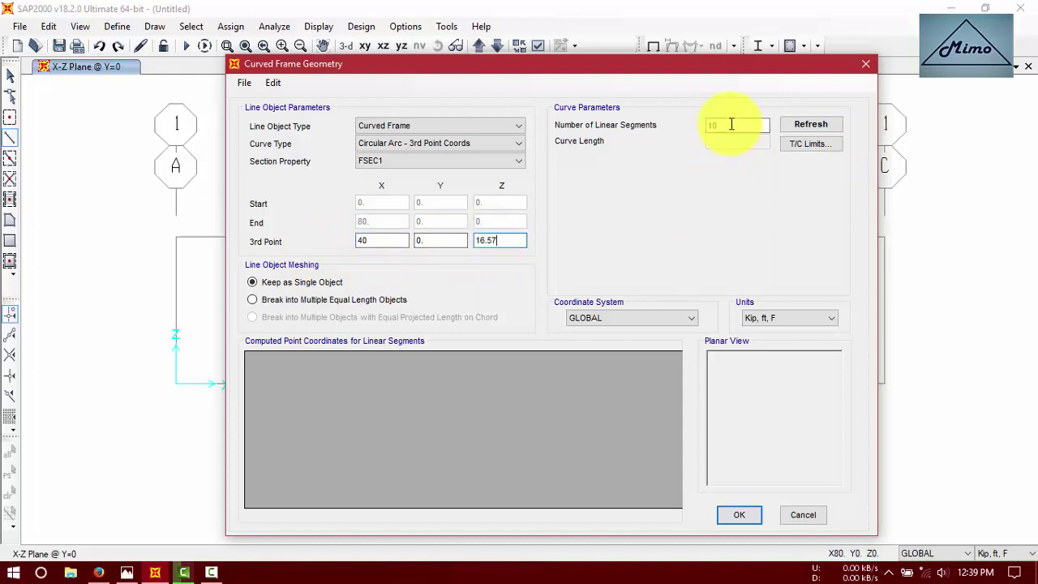
{"action": "double_click", "coordinate": [714, 125]}
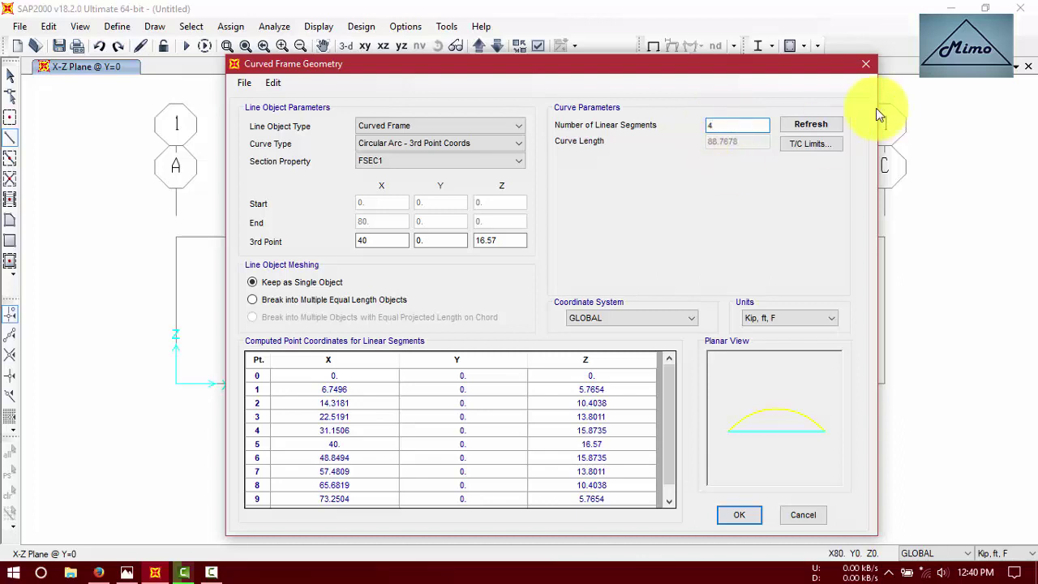
{"action": "left_click", "coordinate": [813, 126]}
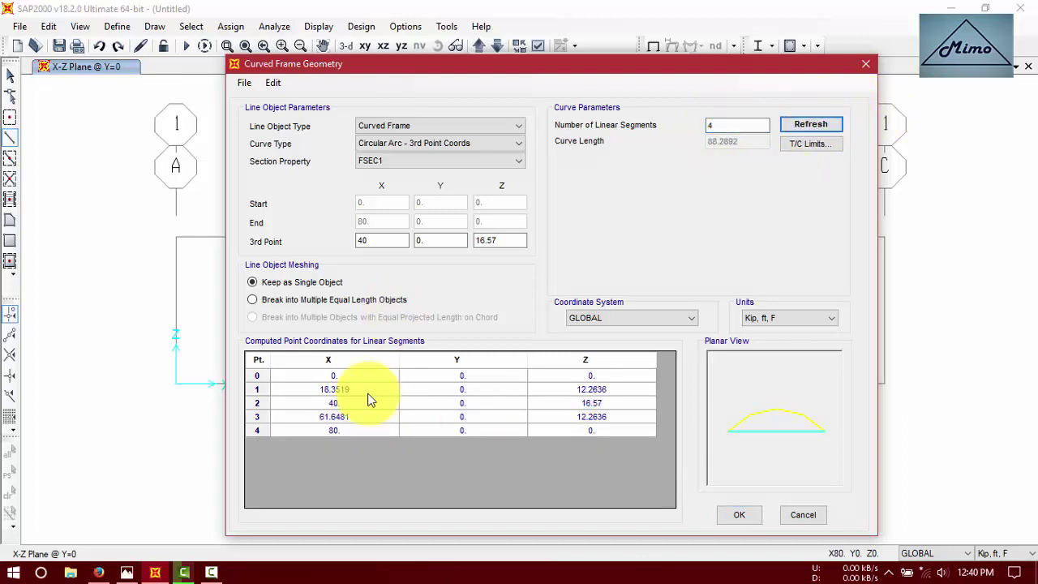
{"action": "double_click", "coordinate": [730, 126]}
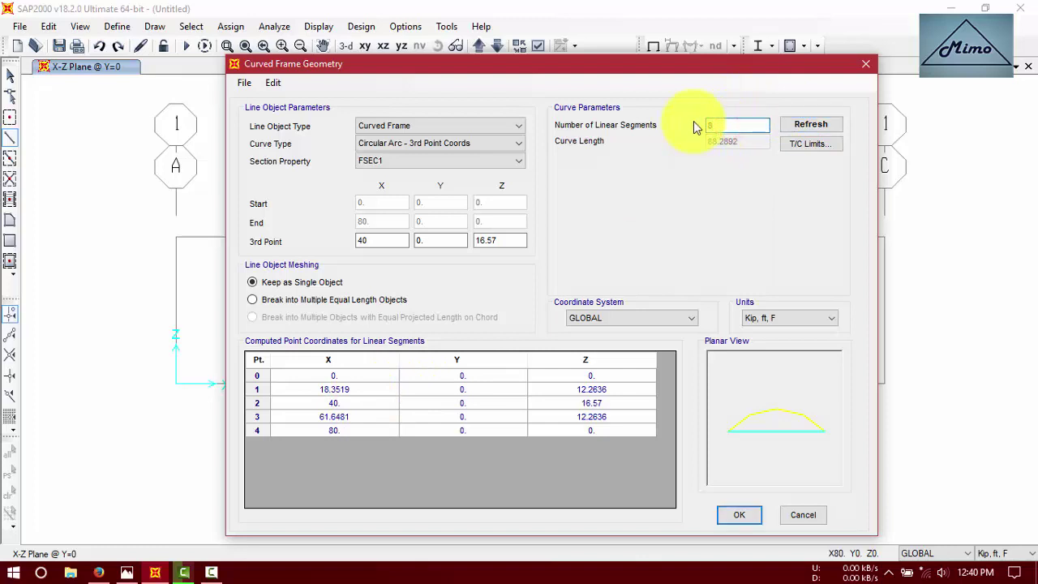
{"action": "type", "text": "8"}
{"action": "left_click", "coordinate": [791, 126]}
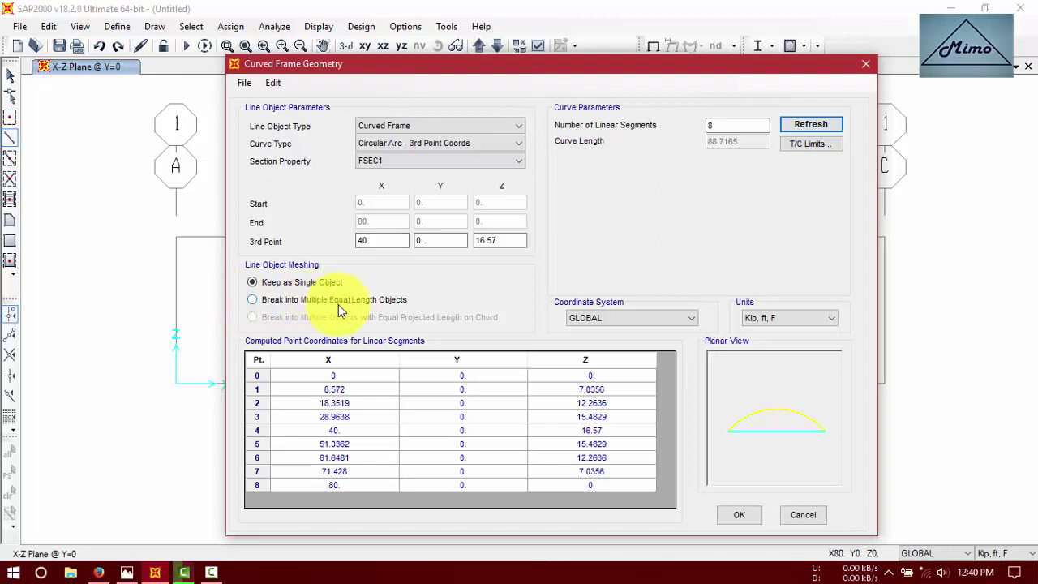
{"action": "left_click", "coordinate": [270, 302]}
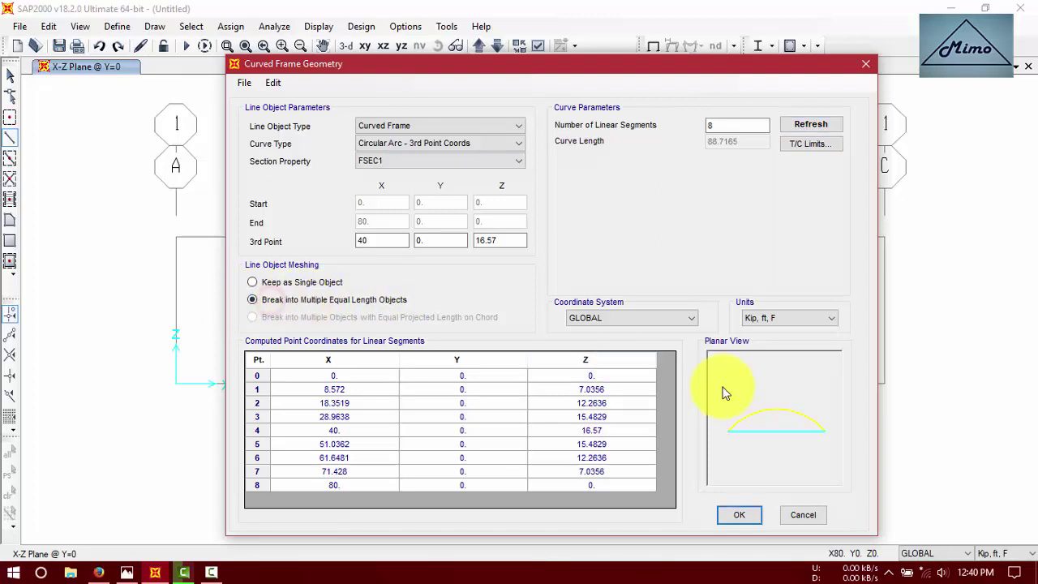
{"action": "left_click", "coordinate": [740, 514]}
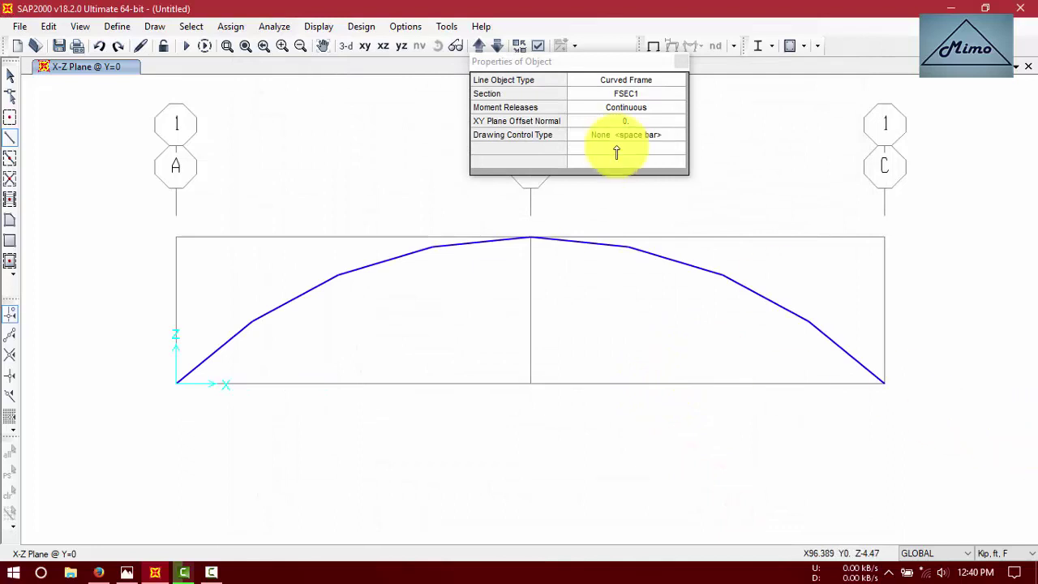
Step: Close the Properties of Object box and return to Select mode with Esc
{"action": "left_click", "coordinate": [638, 74]}
{"action": "left_click", "coordinate": [682, 62]}
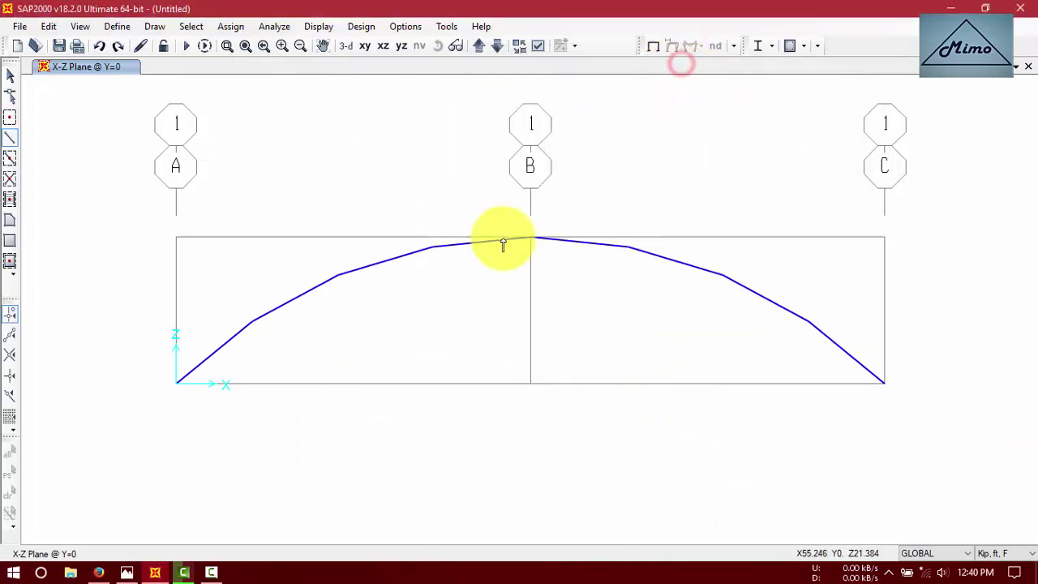
{"action": "key", "text": "Escape"}
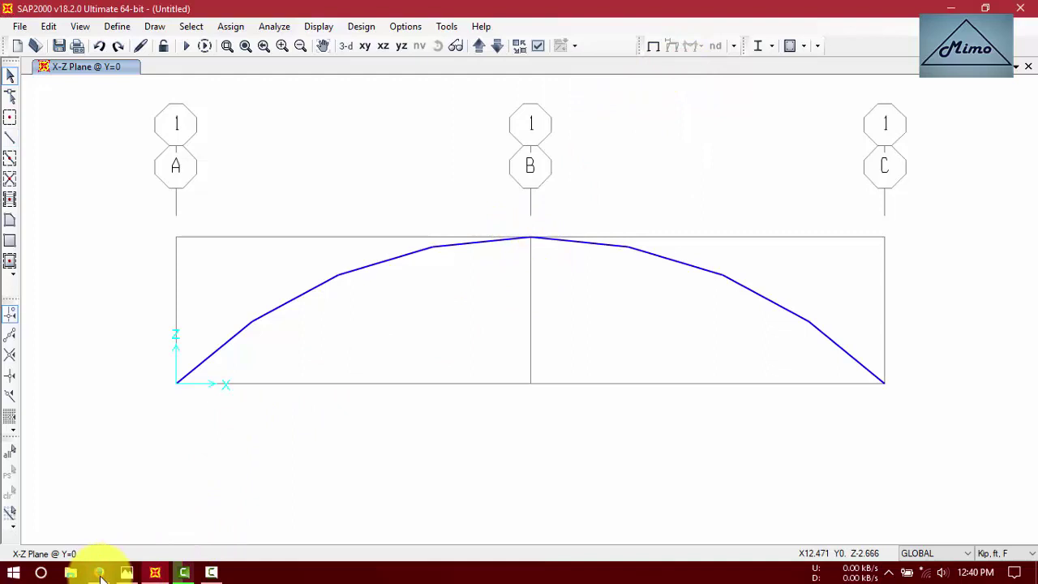
Step: Review the textbook example photo, then minimize it
{"action": "left_click", "coordinate": [127, 572]}
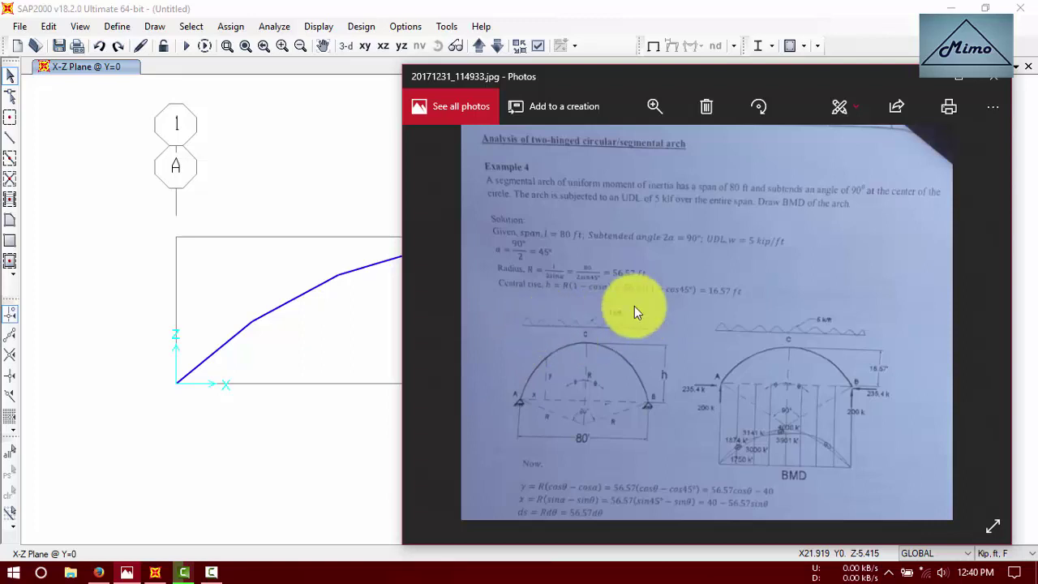
{"action": "left_click_drag", "start_coordinate": [700, 85], "coordinate": [697, 67]}
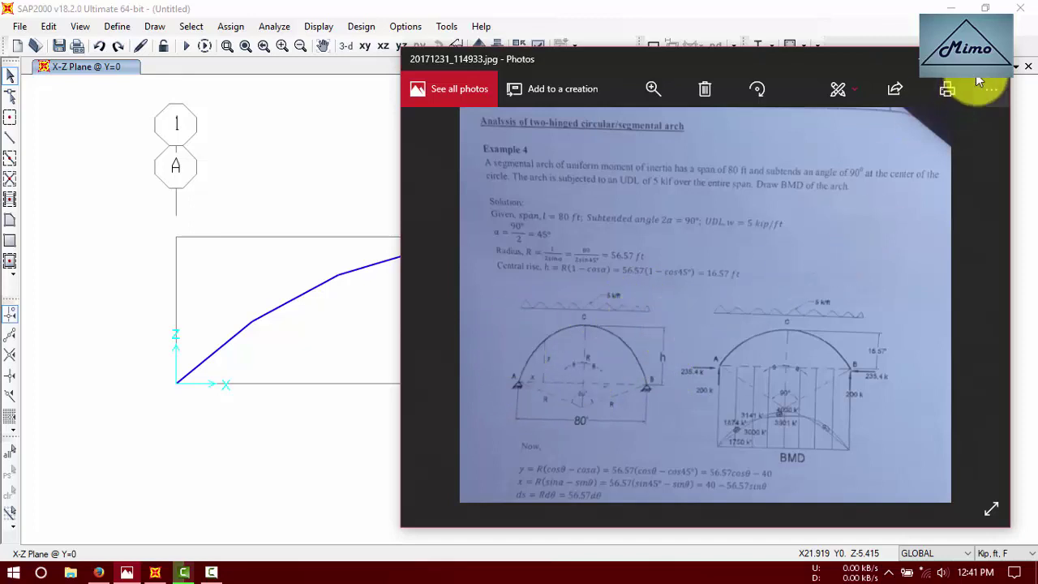
{"action": "left_click", "coordinate": [924, 59]}
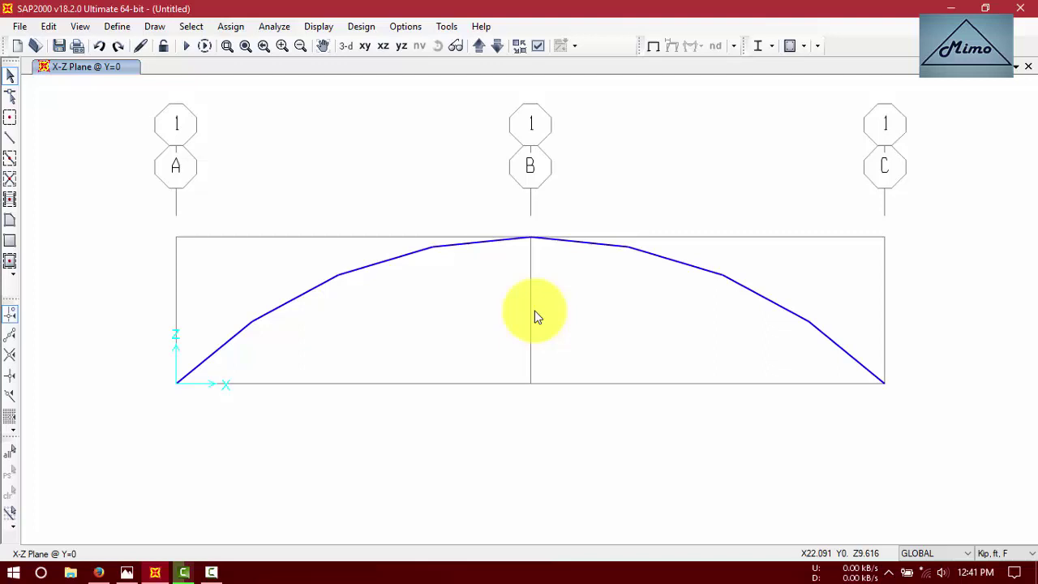
Step: Select all eight arch frames and assign a 5 kip/ft gravity-projected uniform DEAD load
{"action": "left_click_drag", "start_coordinate": [786, 348], "coordinate": [196, 170]}
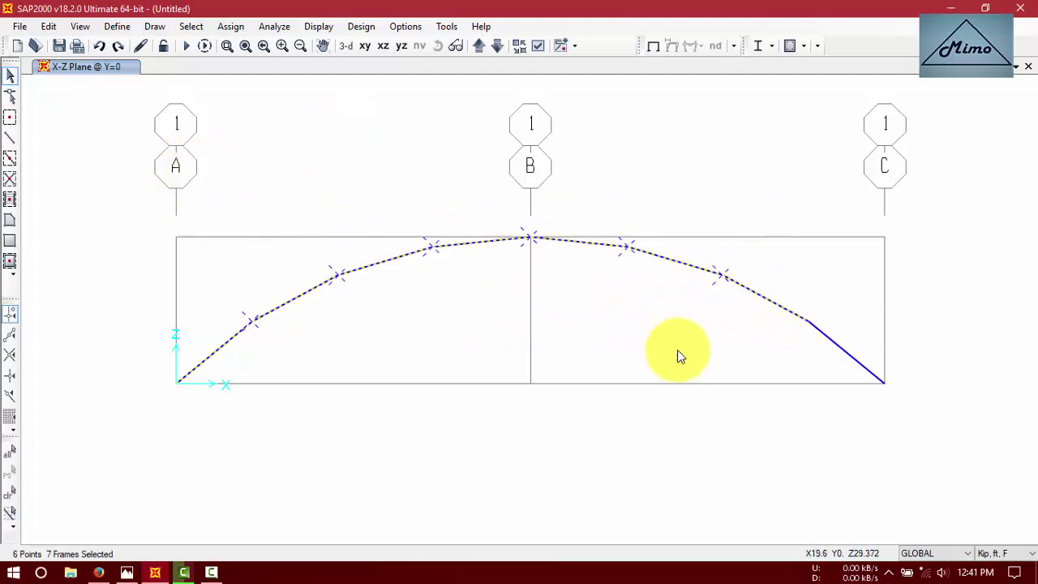
{"action": "left_click_drag", "start_coordinate": [823, 356], "coordinate": [226, 177]}
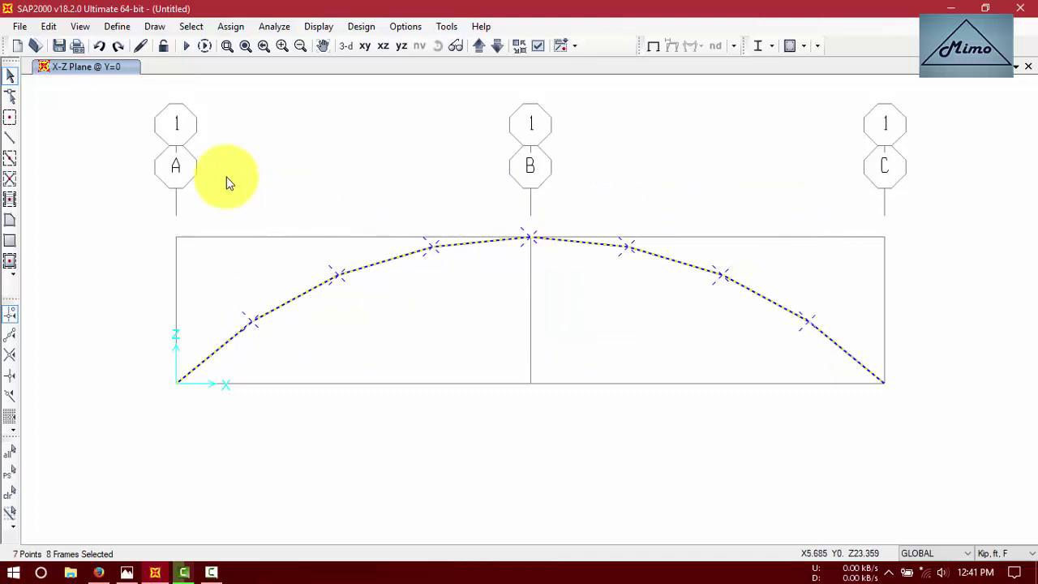
{"action": "left_click", "coordinate": [233, 29]}
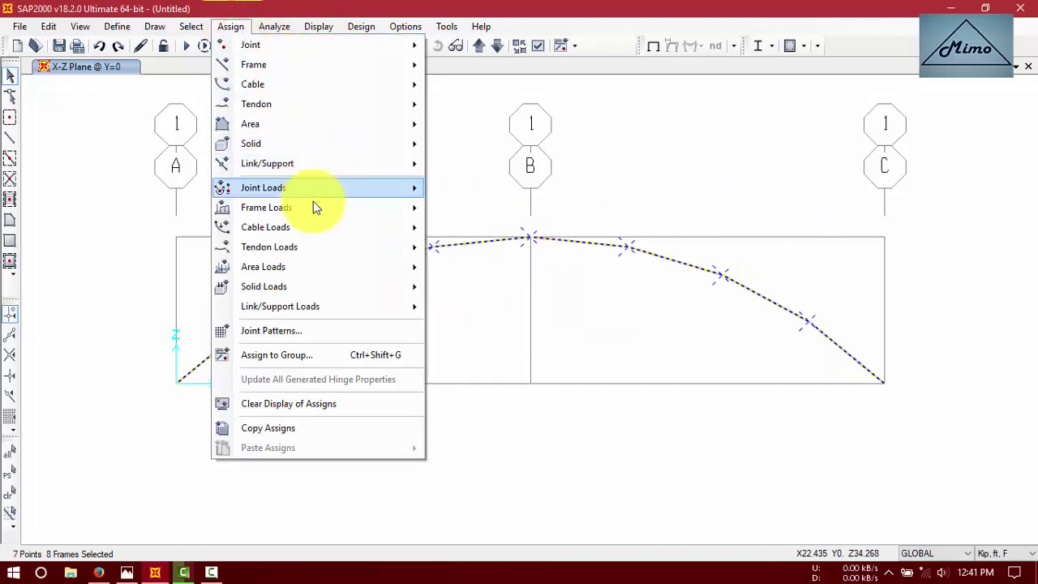
{"action": "mouse_move", "coordinate": [306, 211]}
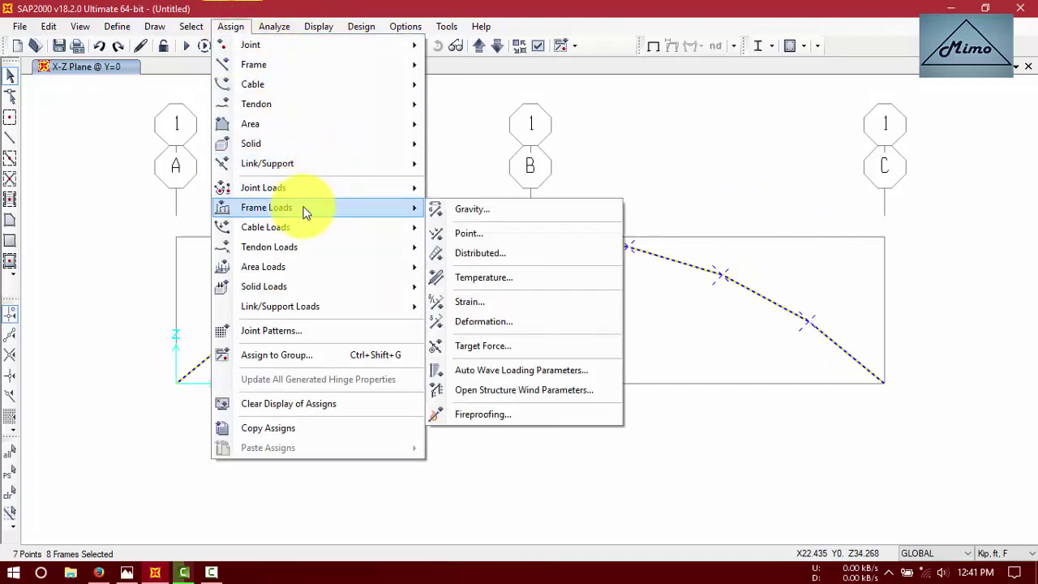
{"action": "left_click", "coordinate": [499, 257]}
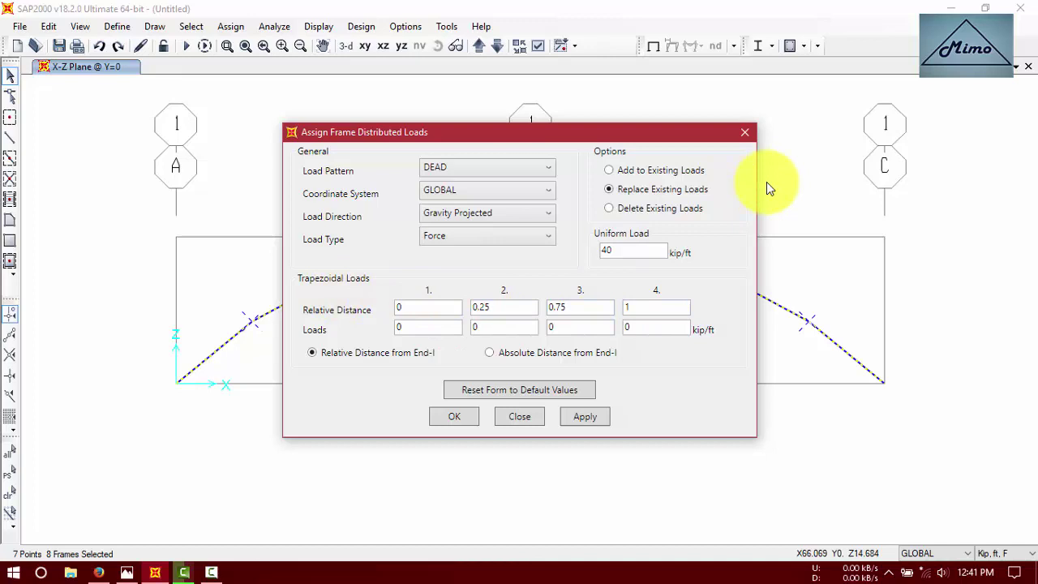
{"action": "left_click_drag", "start_coordinate": [660, 134], "coordinate": [616, 137]}
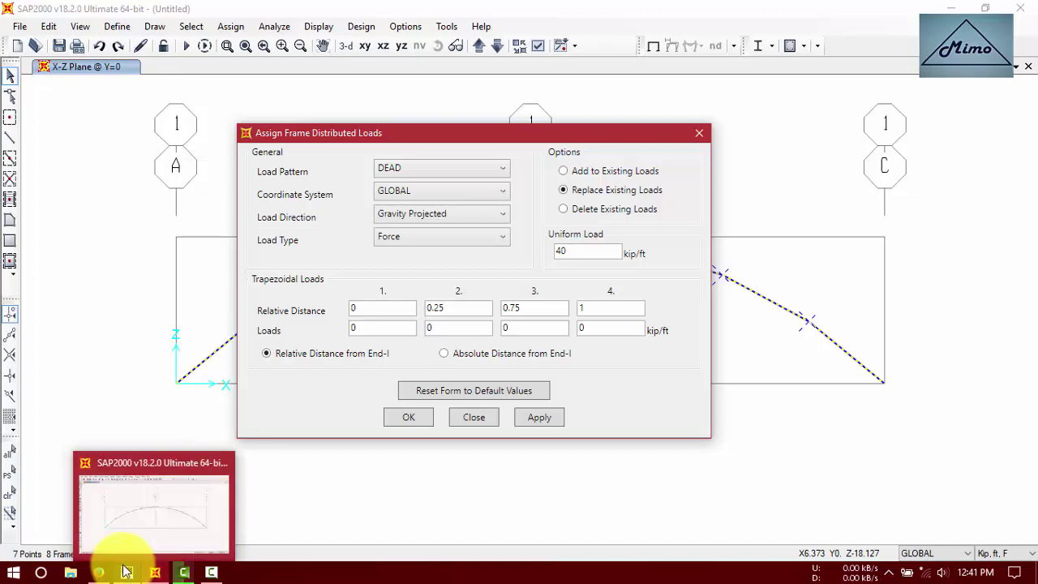
{"action": "left_click", "coordinate": [126, 573]}
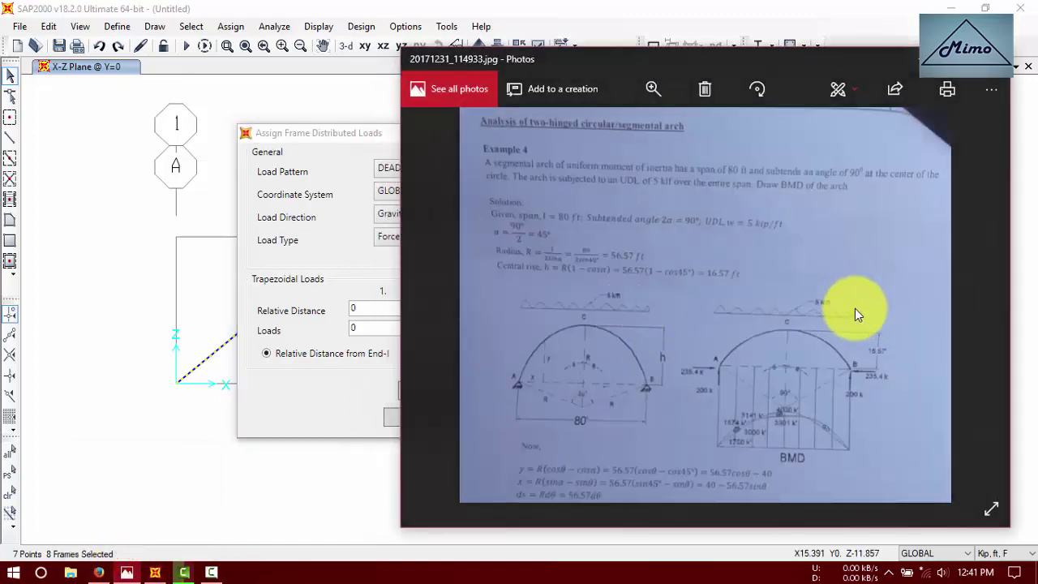
{"action": "left_click", "coordinate": [921, 60]}
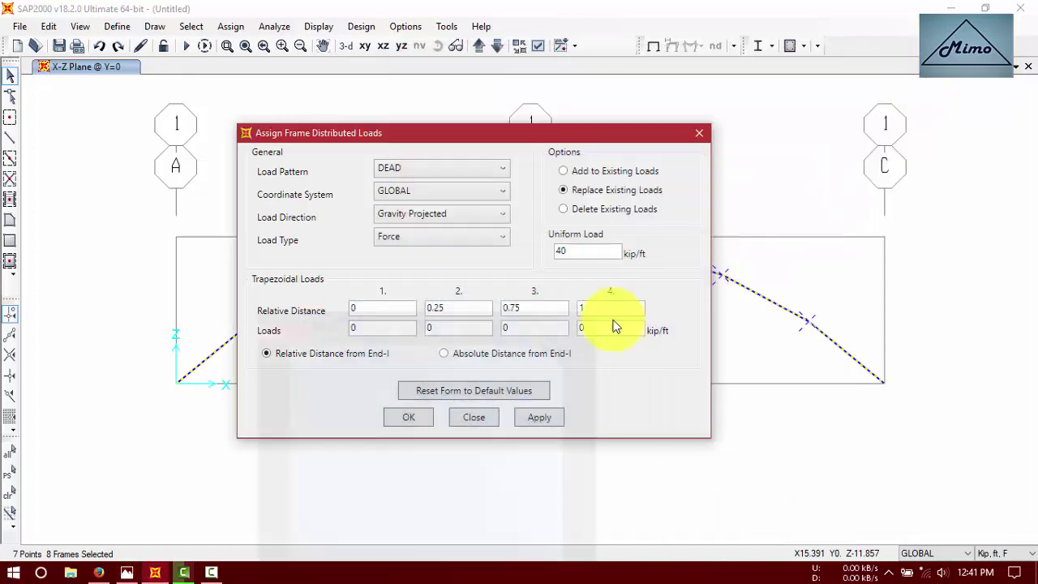
{"action": "double_click", "coordinate": [579, 252]}
{"action": "type", "text": "5"}
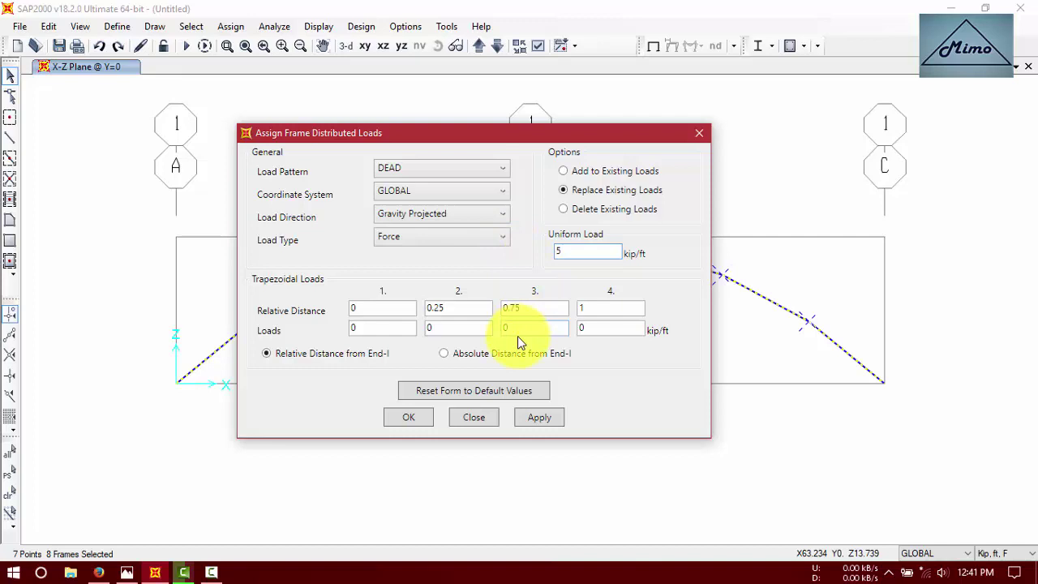
{"action": "left_click", "coordinate": [478, 215]}
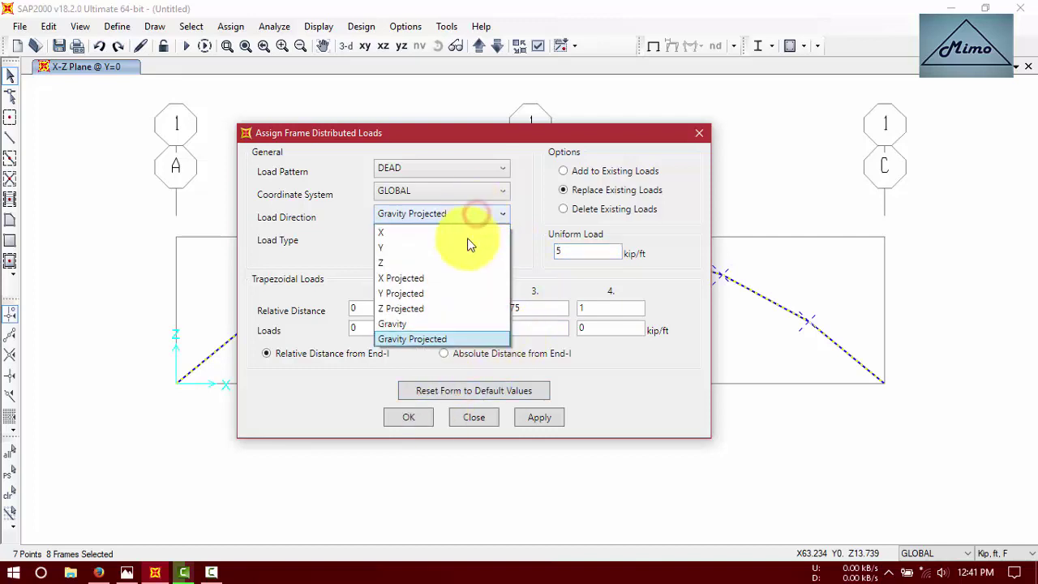
{"action": "left_click", "coordinate": [438, 339]}
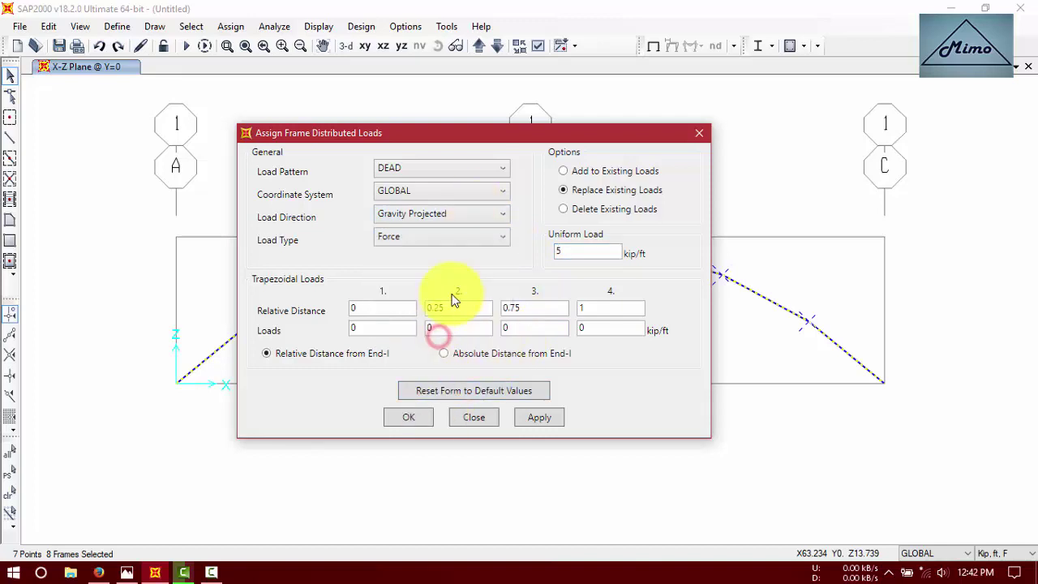
{"action": "left_click", "coordinate": [406, 416]}
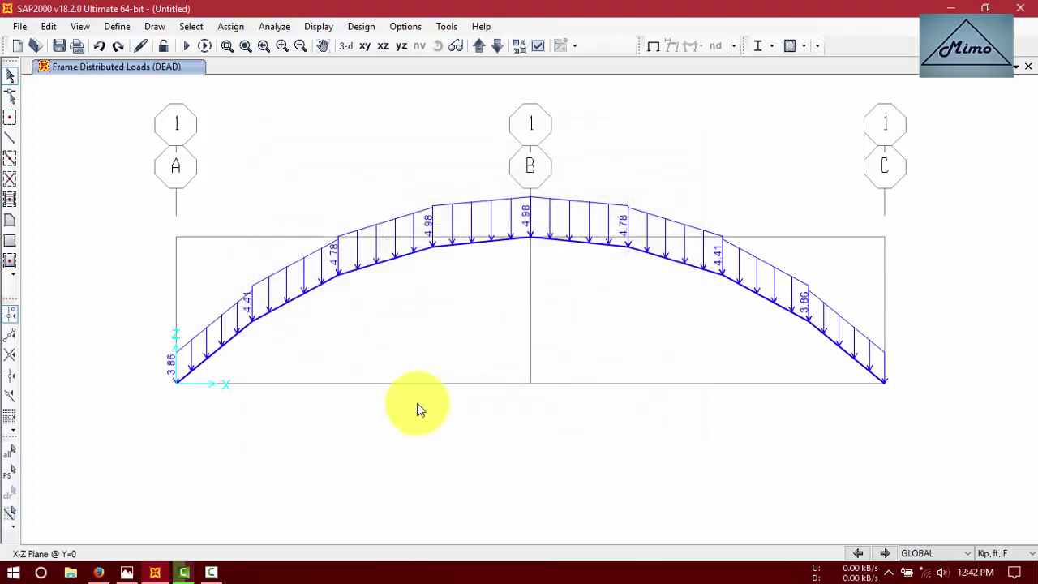
Step: Assign Pinned restraints to the end joints at X=0 and X=80
{"action": "left_click", "coordinate": [178, 383]}
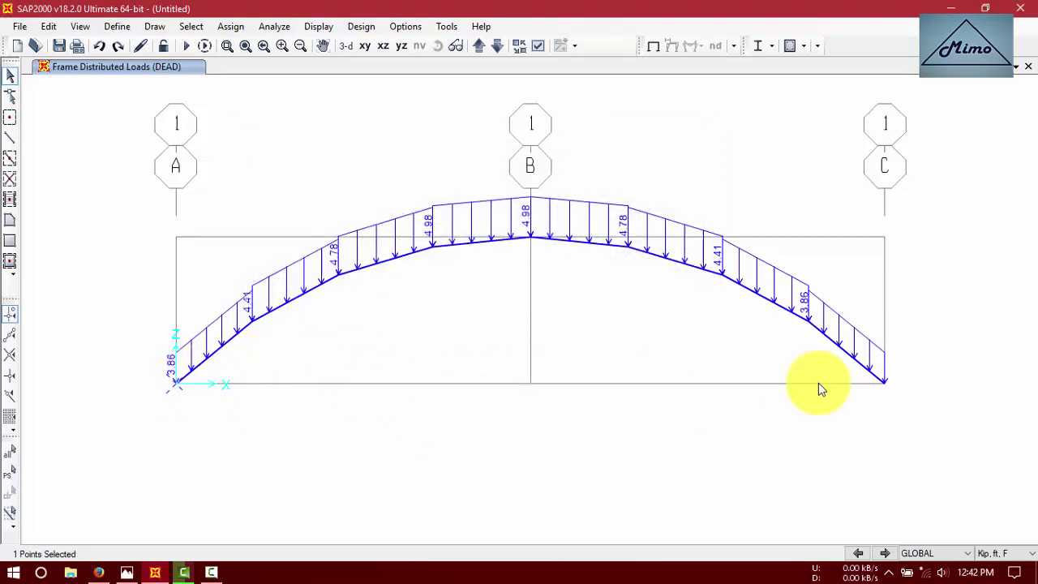
{"action": "left_click", "coordinate": [879, 386]}
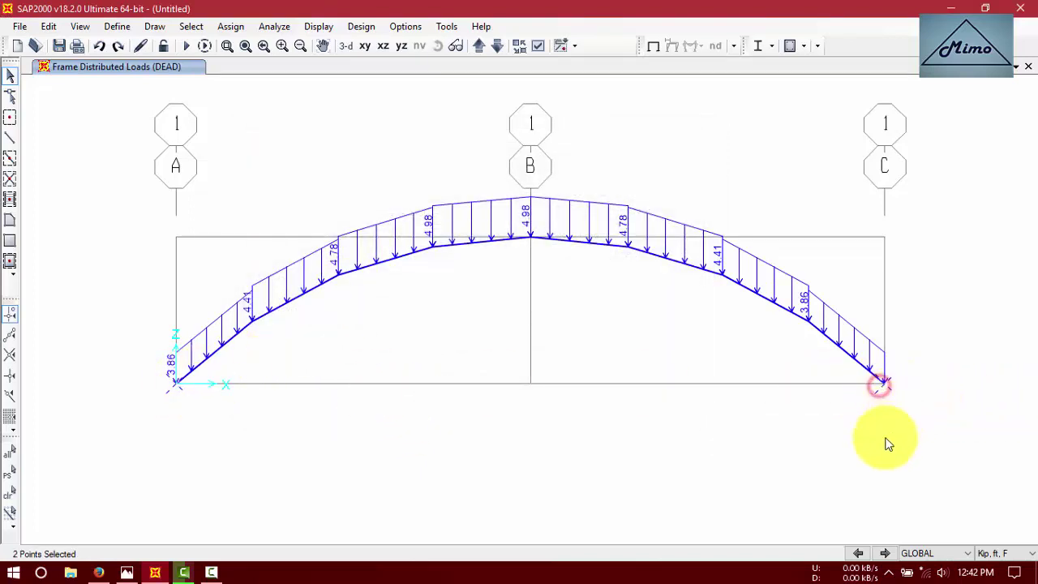
{"action": "left_click", "coordinate": [230, 26]}
{"action": "mouse_move", "coordinate": [244, 42]}
{"action": "left_click", "coordinate": [458, 42]}
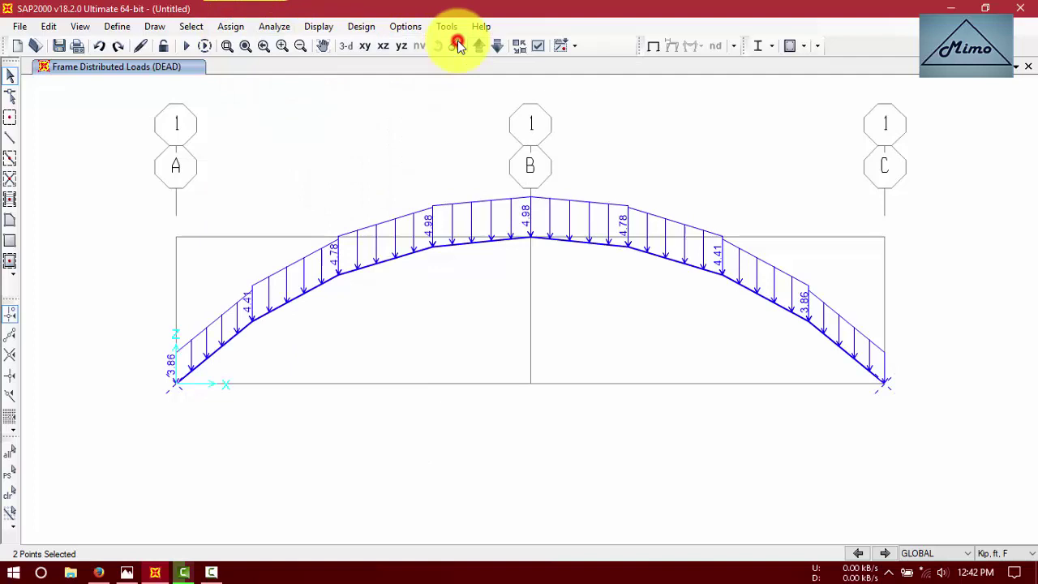
{"action": "left_click", "coordinate": [493, 317]}
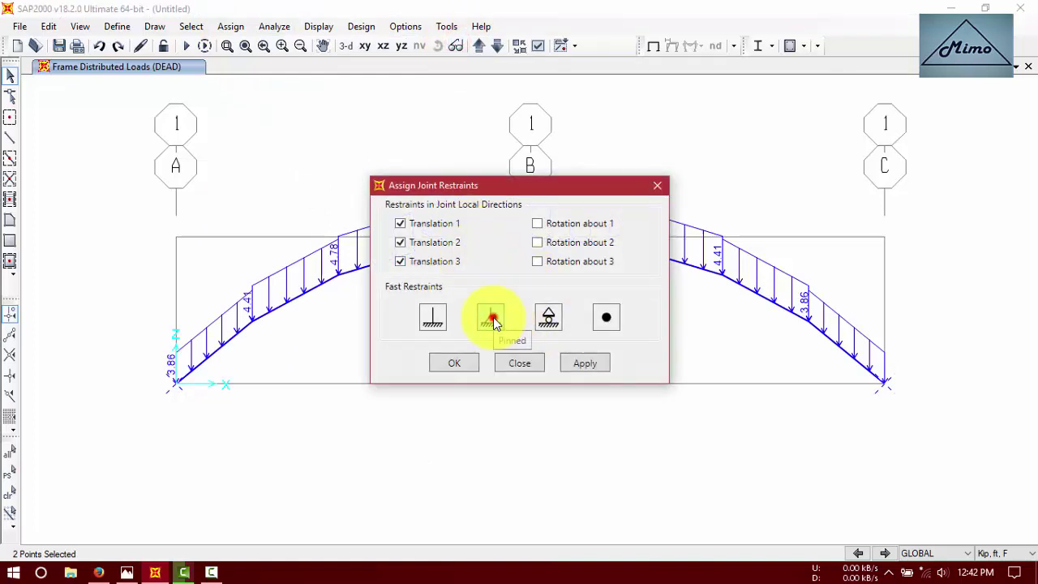
{"action": "left_click", "coordinate": [458, 363]}
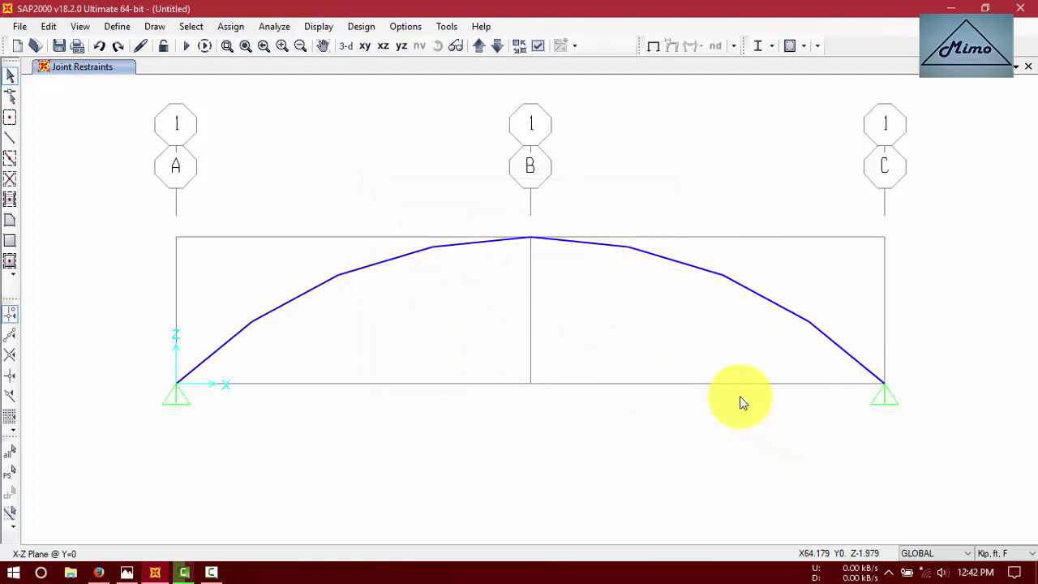
Step: Set the analysis options to Plane Frame in XZ
{"action": "left_click", "coordinate": [276, 27]}
{"action": "left_click", "coordinate": [297, 45]}
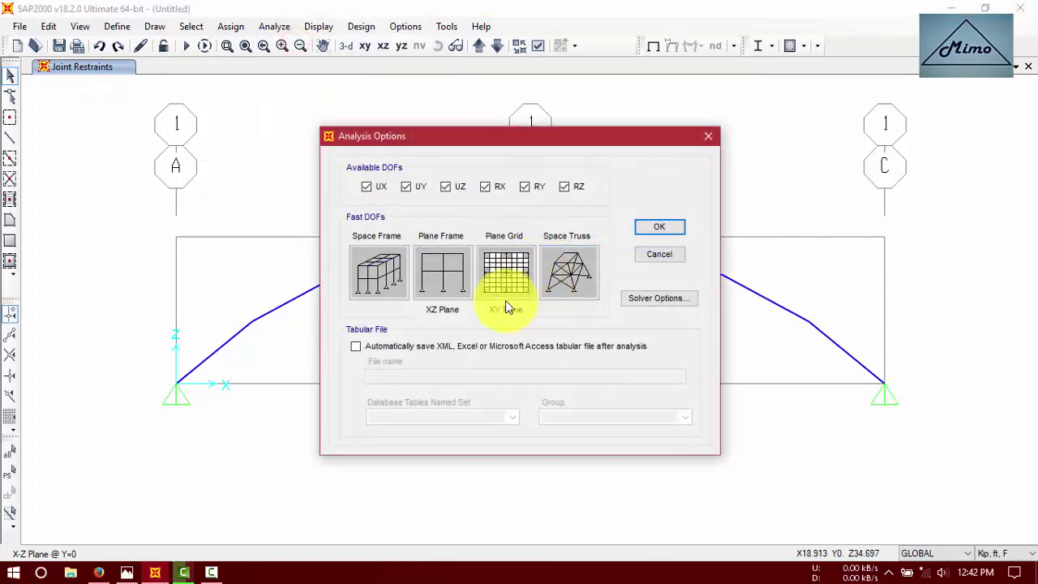
{"action": "left_click", "coordinate": [442, 274]}
{"action": "left_click", "coordinate": [659, 226]}
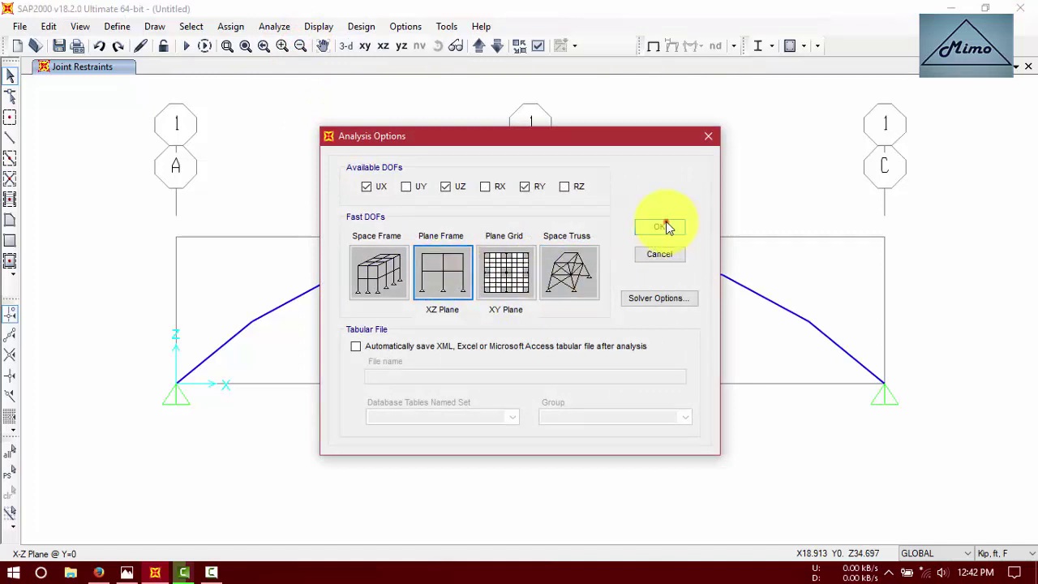
Step: Run the analysis with MODAL set to Do Not Run, leaving only DEAD
{"action": "left_click", "coordinate": [183, 49]}
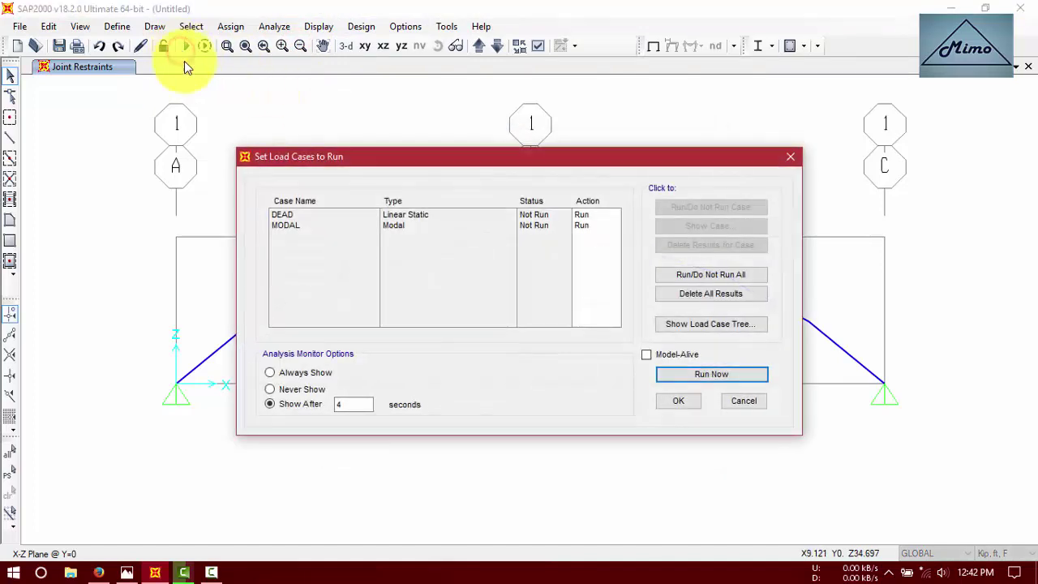
{"action": "left_click", "coordinate": [580, 215]}
{"action": "left_click", "coordinate": [589, 225]}
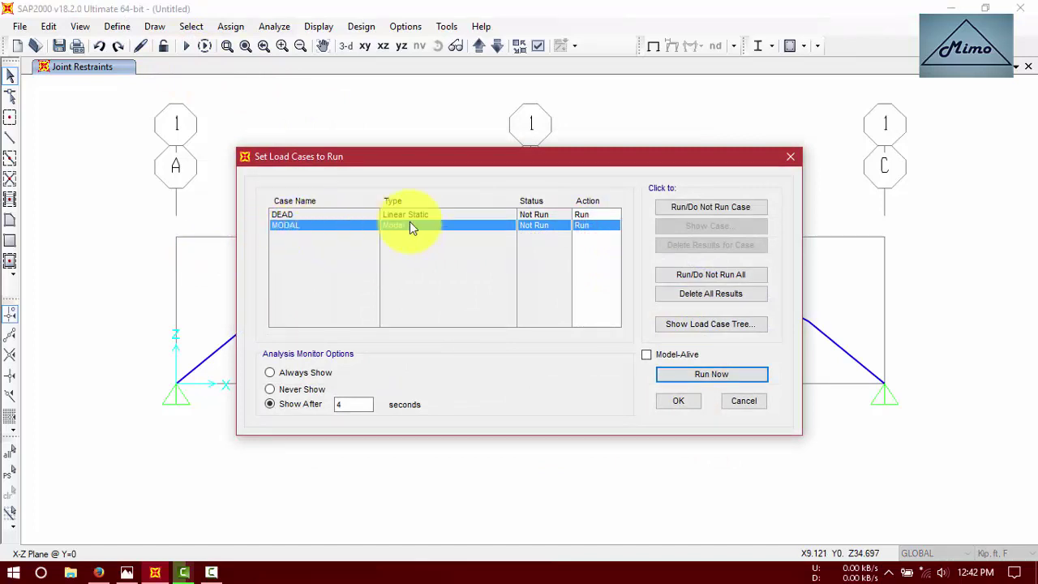
{"action": "left_click", "coordinate": [726, 211]}
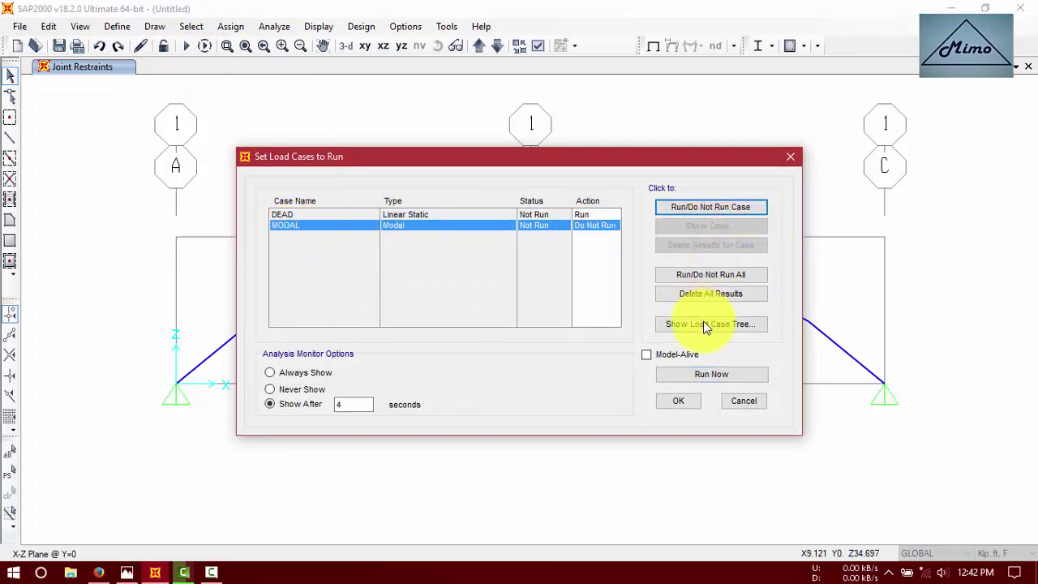
{"action": "left_click", "coordinate": [717, 374]}
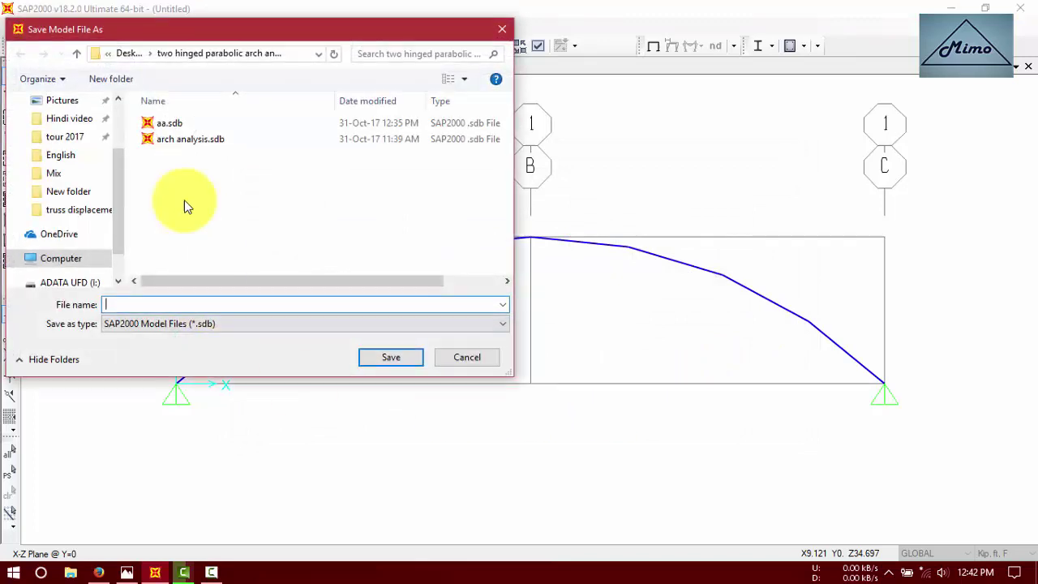
Step: Rename the Desktop's New folder to 'two hinged circular arch analysis' and open it
{"action": "left_click", "coordinate": [77, 55]}
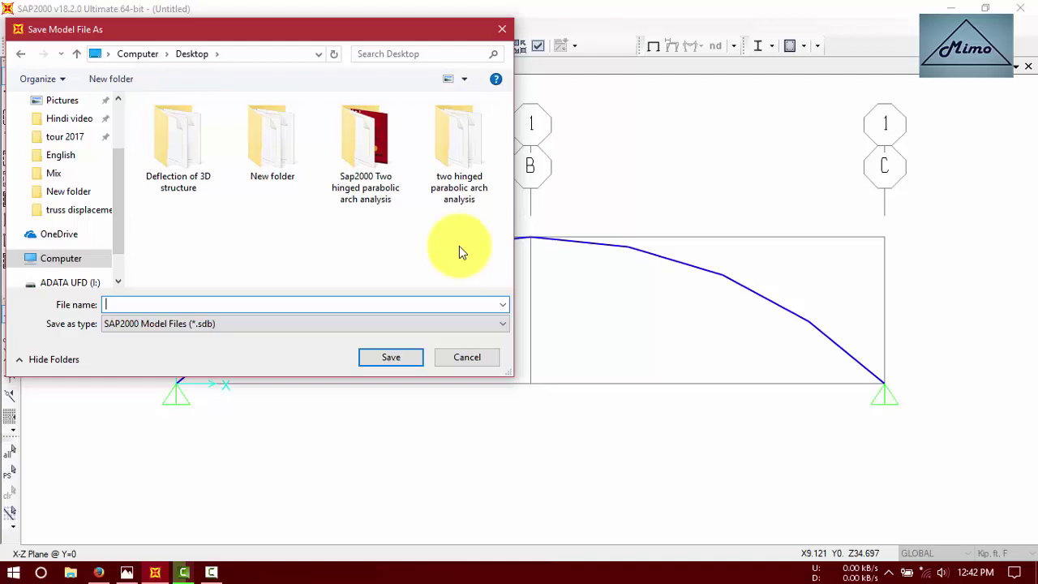
{"action": "double_click", "coordinate": [282, 155]}
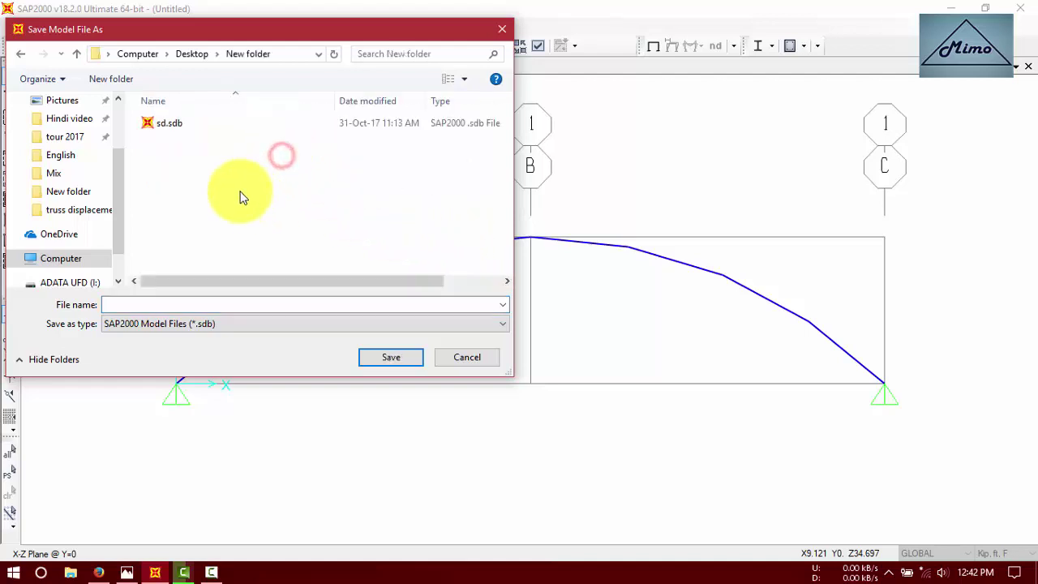
{"action": "left_click", "coordinate": [76, 54]}
{"action": "right_click", "coordinate": [265, 141]}
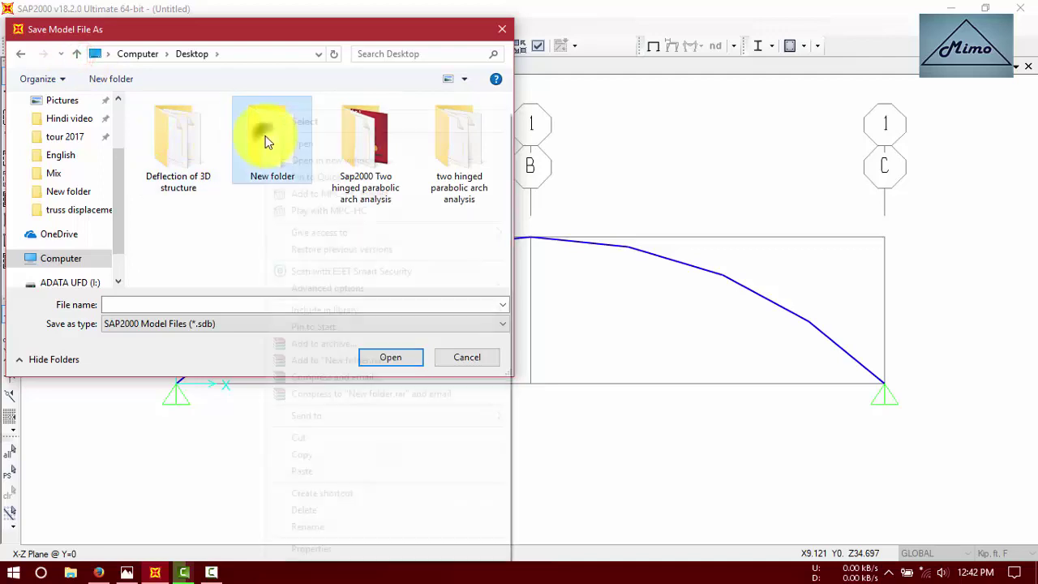
{"action": "left_click", "coordinate": [323, 528]}
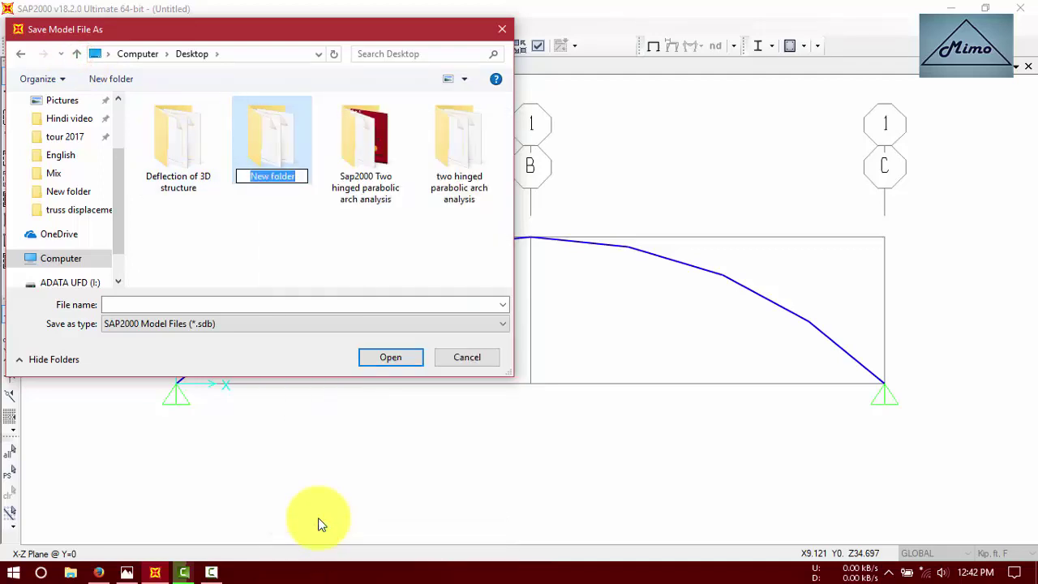
{"action": "type", "text": "t"}
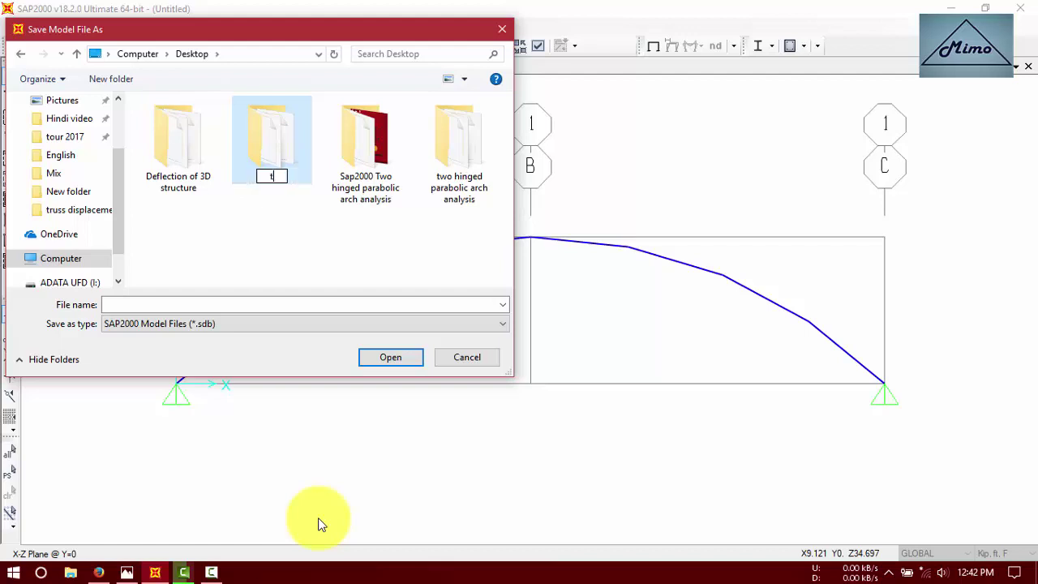
{"action": "type", "text": "wo hinged"}
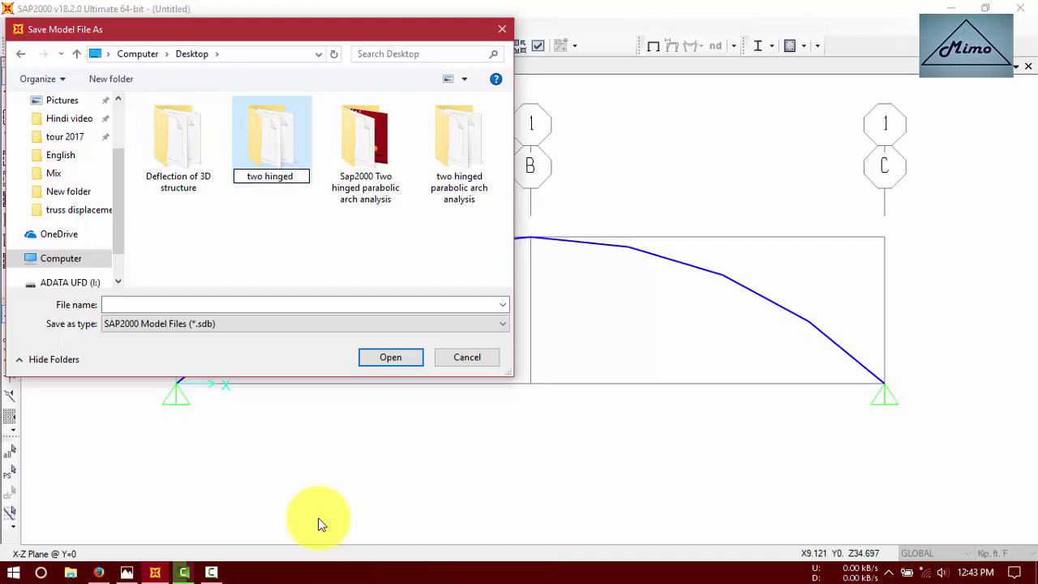
{"action": "type", "text": " circular"}
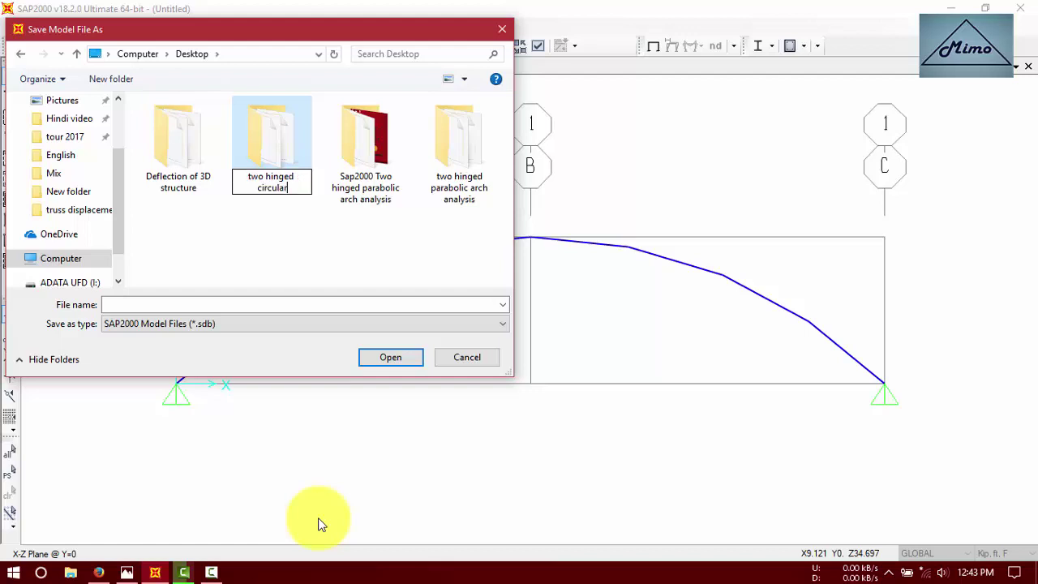
{"action": "type", "text": " arch analysis"}
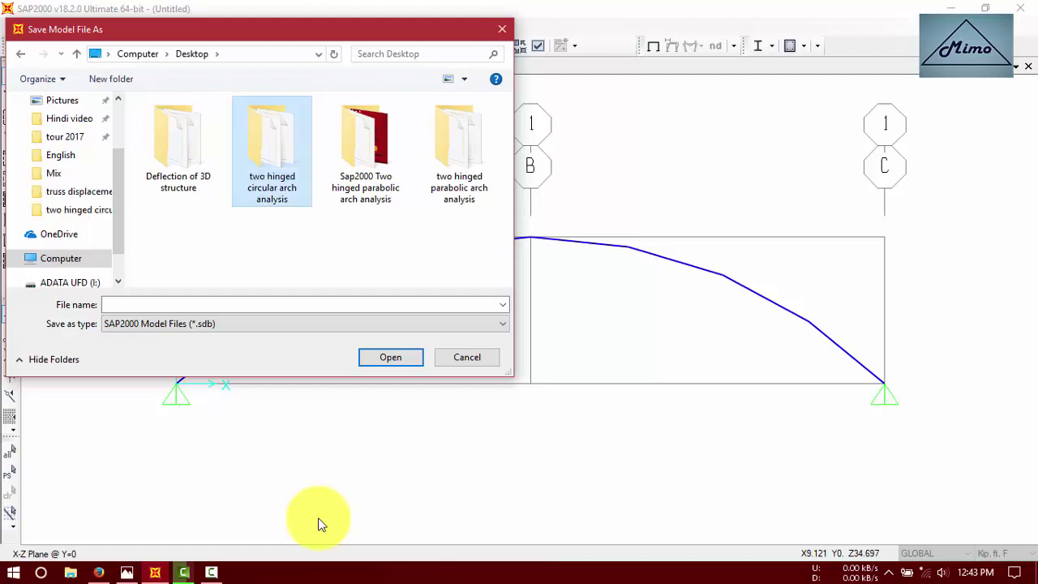
{"action": "left_click", "coordinate": [319, 169]}
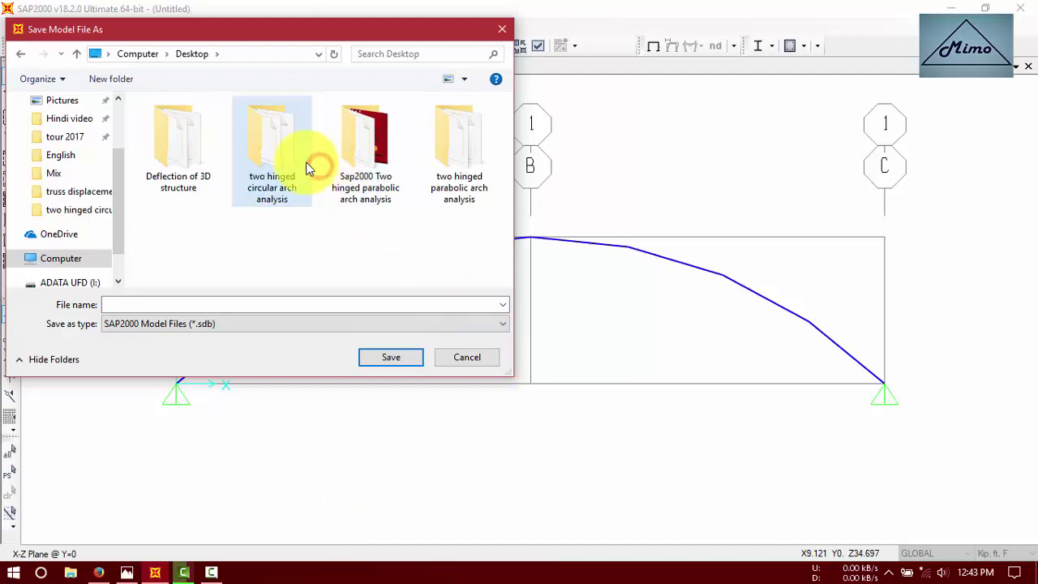
{"action": "double_click", "coordinate": [306, 165]}
Step: Rename sd.sdb to 'circular arch' and save the model over it, confirming replacement
{"action": "right_click", "coordinate": [175, 119]}
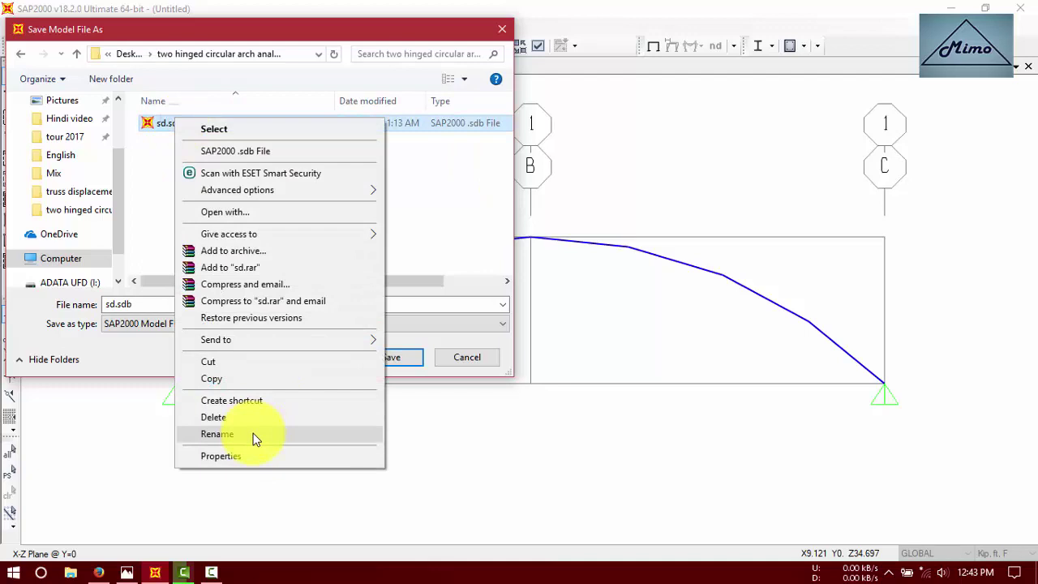
{"action": "left_click", "coordinate": [255, 435]}
{"action": "type", "text": "circul"}
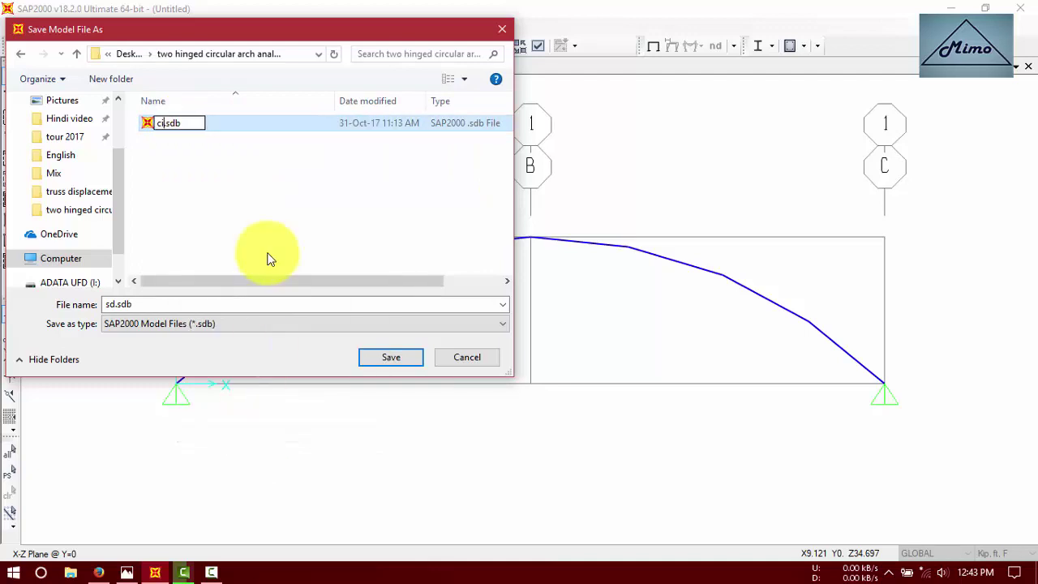
{"action": "type", "text": "ar ar"}
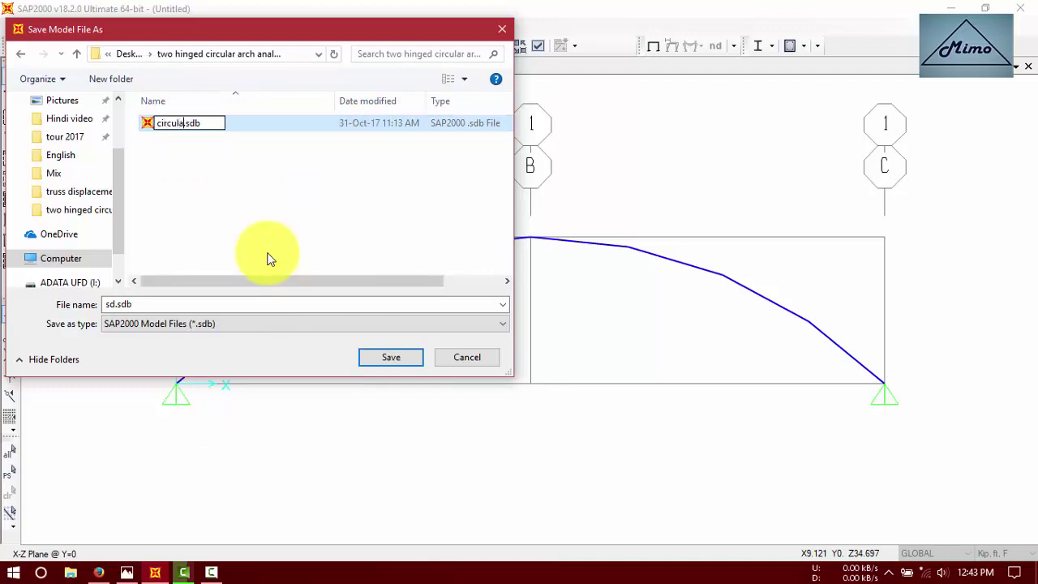
{"action": "type", "text": "ch"}
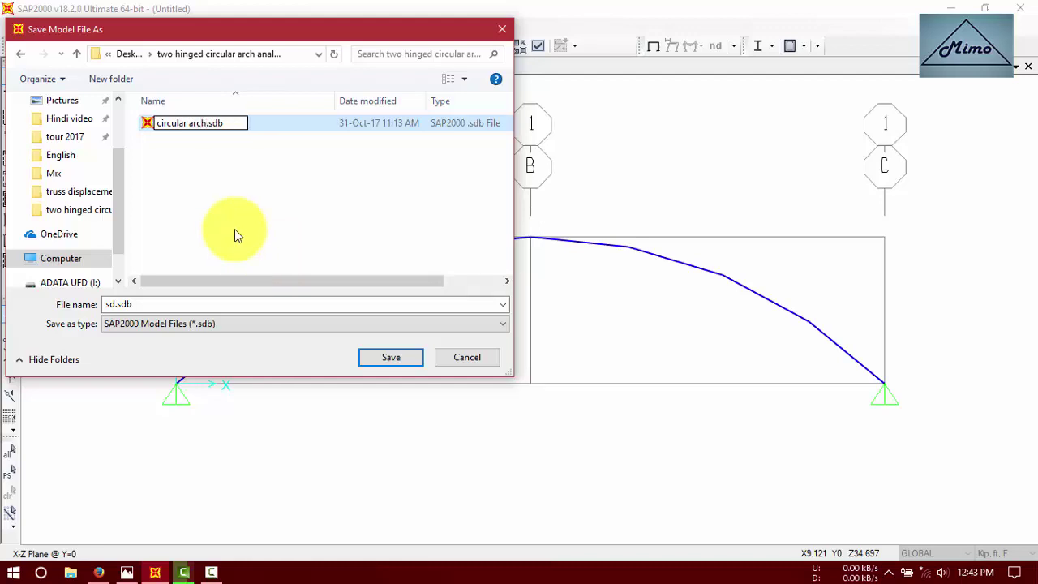
{"action": "key", "text": "Return"}
{"action": "left_click", "coordinate": [174, 131]}
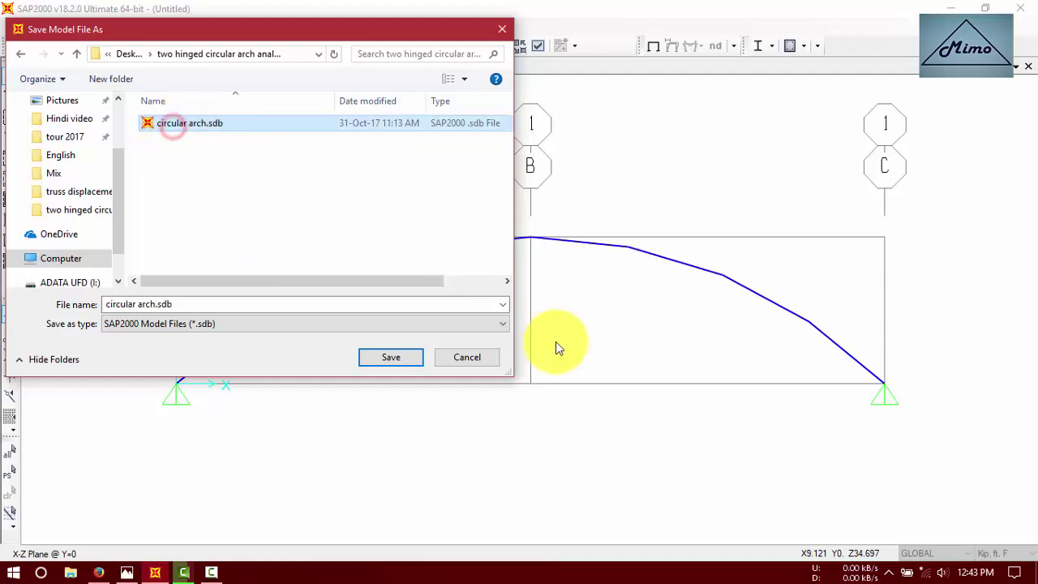
{"action": "left_click", "coordinate": [403, 357]}
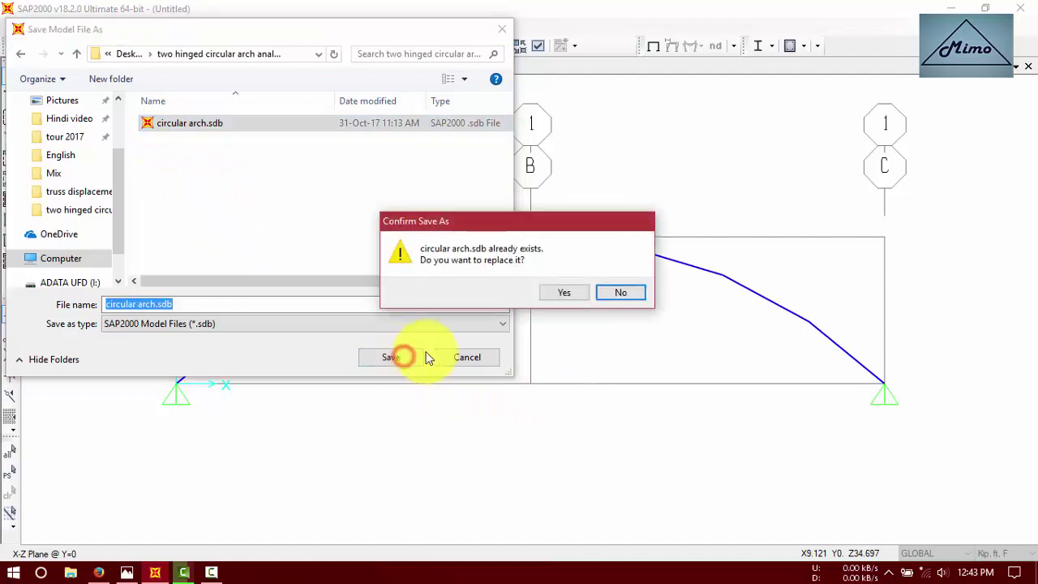
{"action": "left_click", "coordinate": [564, 292]}
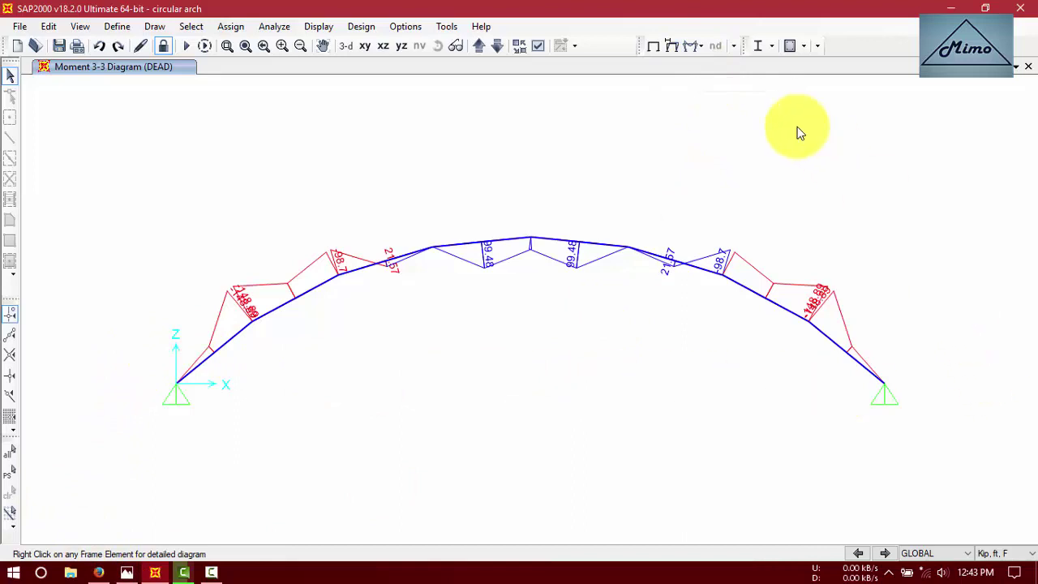
Step: Display the joint reactions as arrows: 239.79 horizontal and about 201 vertical at each hinge
{"action": "left_click", "coordinate": [692, 46]}
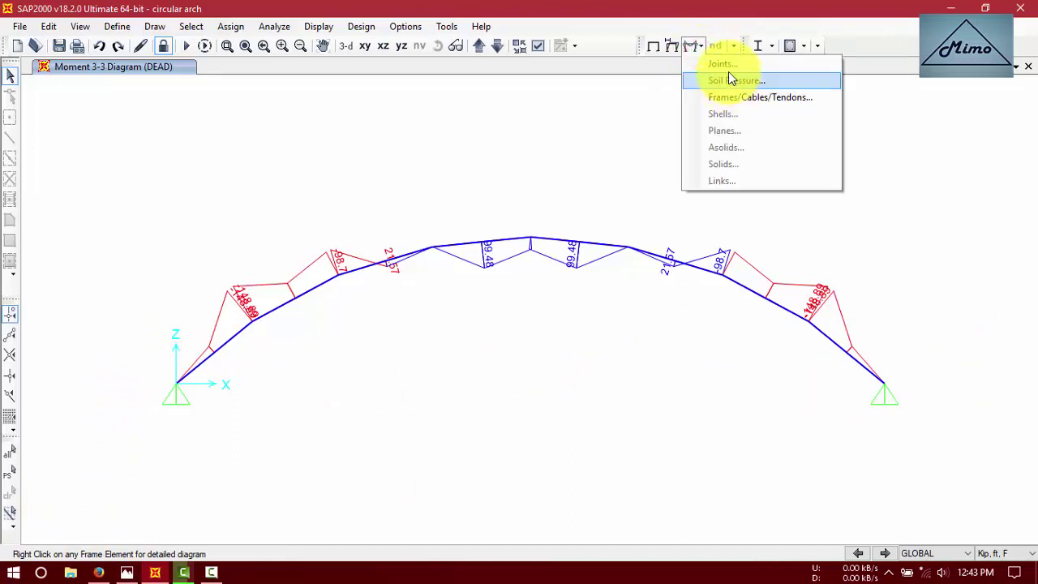
{"action": "left_click", "coordinate": [724, 65]}
{"action": "left_click", "coordinate": [381, 332]}
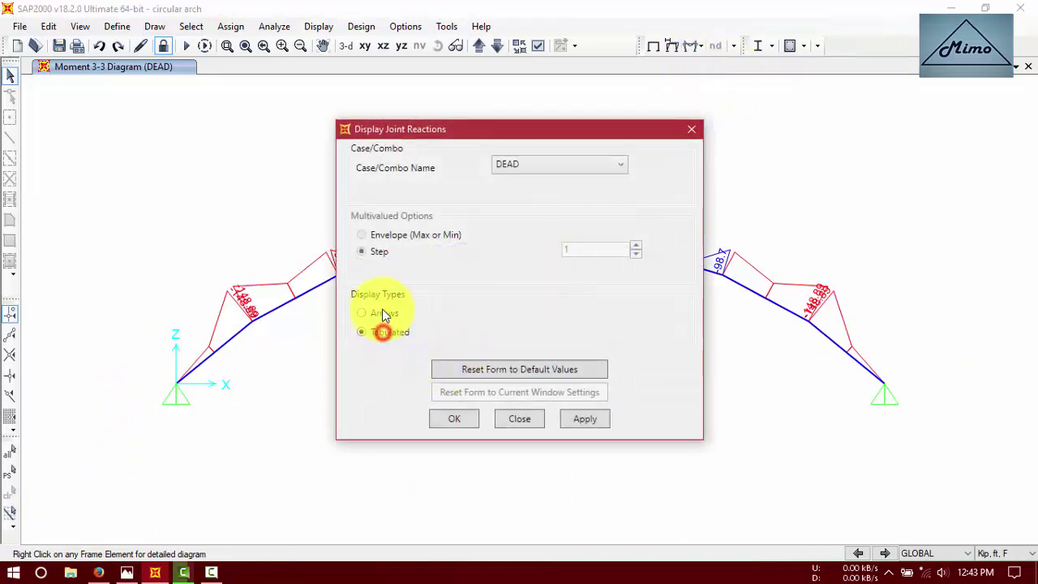
{"action": "left_click", "coordinate": [383, 313]}
{"action": "left_click", "coordinate": [456, 418]}
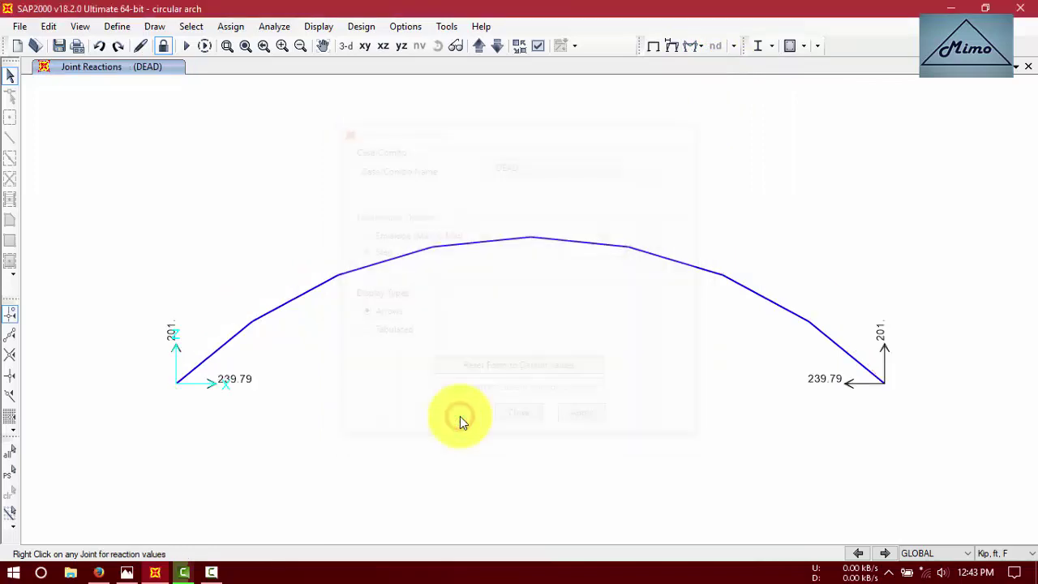
Step: Zoom the textbook photo onto its bending moment diagram and reactions, and reposition its window
{"action": "left_click", "coordinate": [130, 573]}
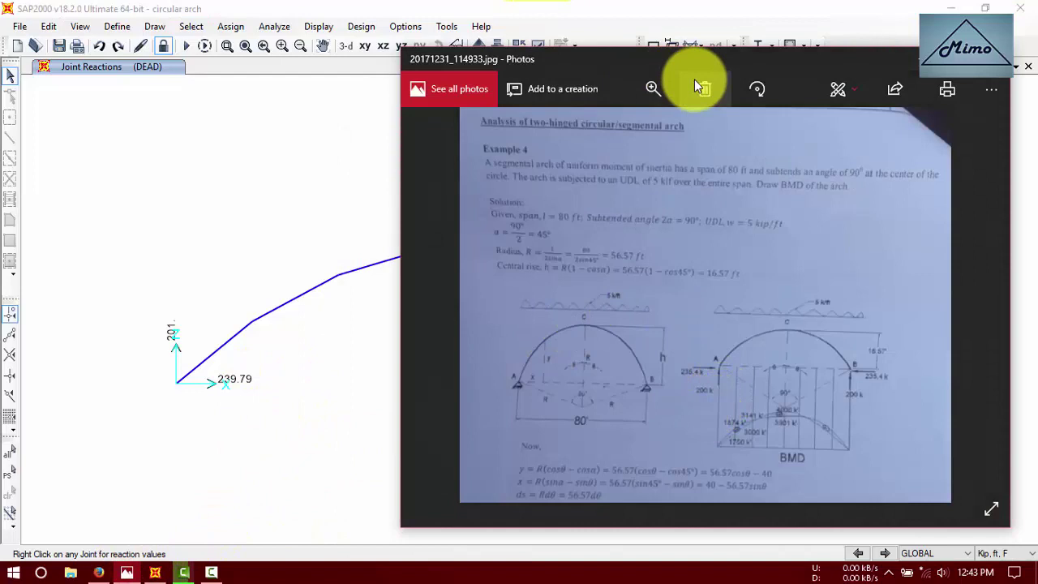
{"action": "left_click", "coordinate": [653, 89]}
{"action": "left_click", "coordinate": [608, 126]}
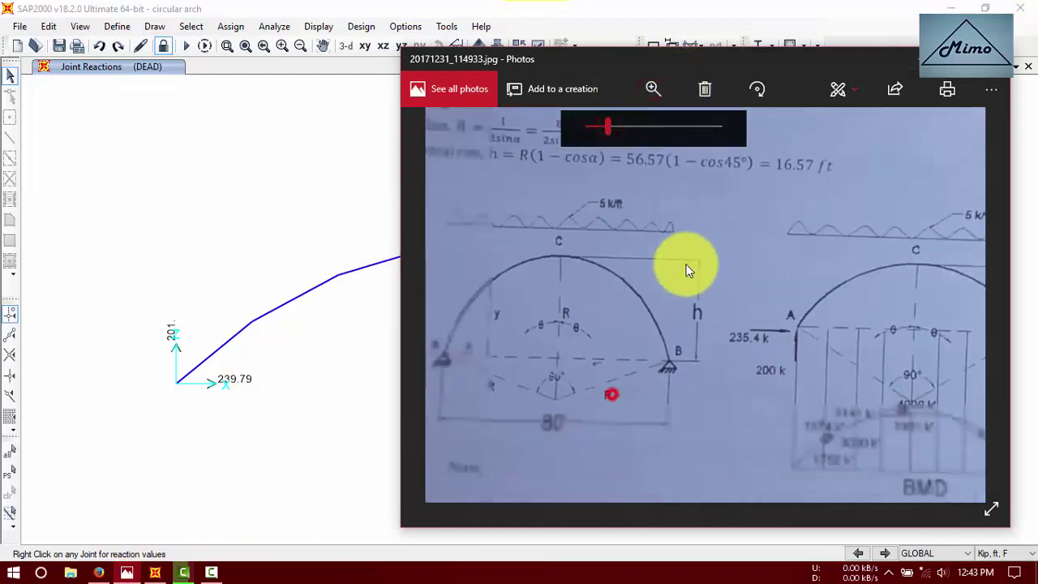
{"action": "left_click_drag", "start_coordinate": [686, 270], "coordinate": [590, 273]}
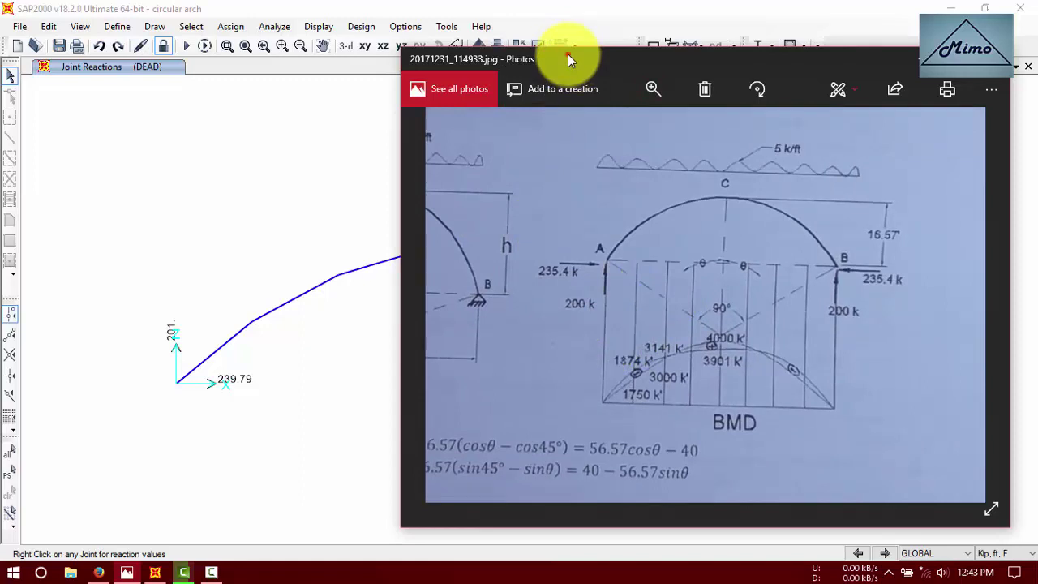
{"action": "left_click_drag", "start_coordinate": [569, 55], "coordinate": [492, 60]}
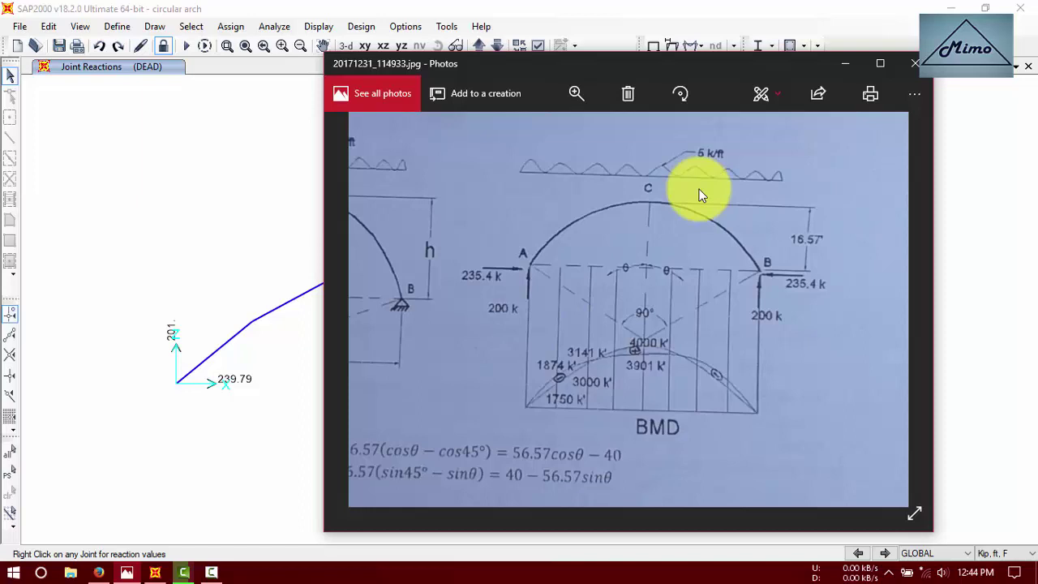
{"action": "left_click_drag", "start_coordinate": [664, 59], "coordinate": [673, 54]}
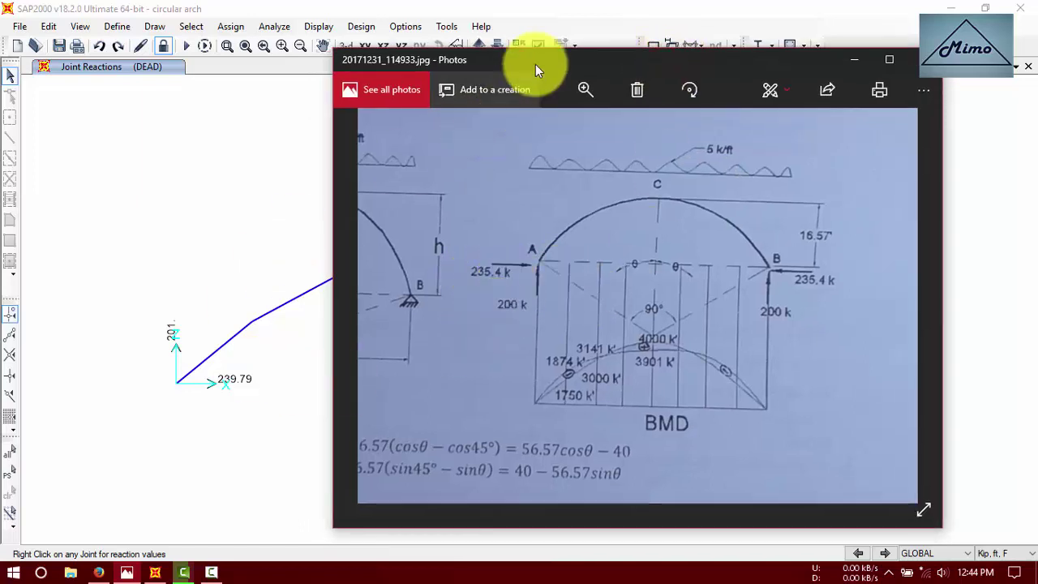
{"action": "left_click_drag", "start_coordinate": [549, 61], "coordinate": [562, 57]}
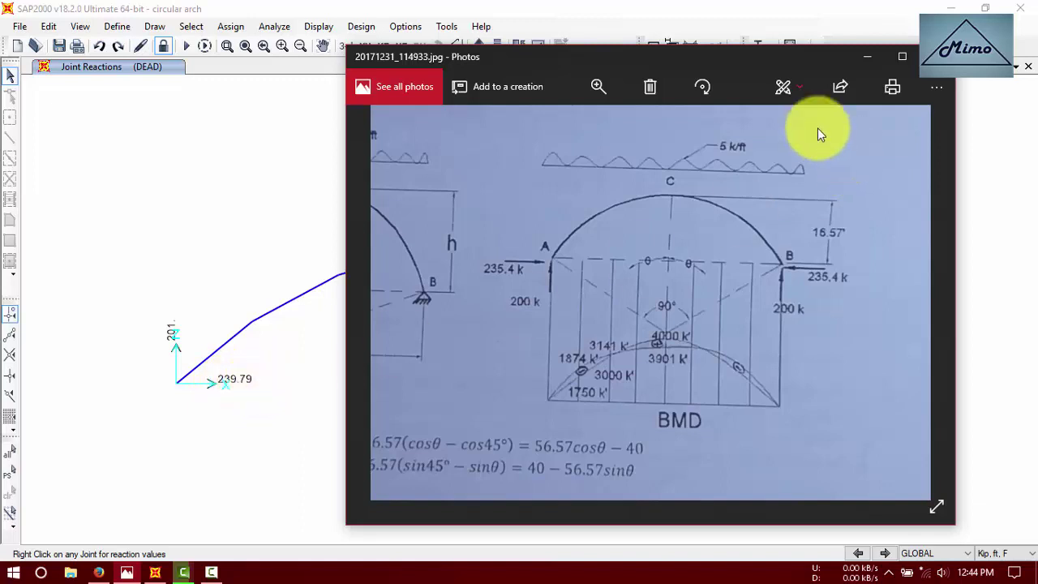
{"action": "left_click_drag", "start_coordinate": [801, 55], "coordinate": [761, 62]}
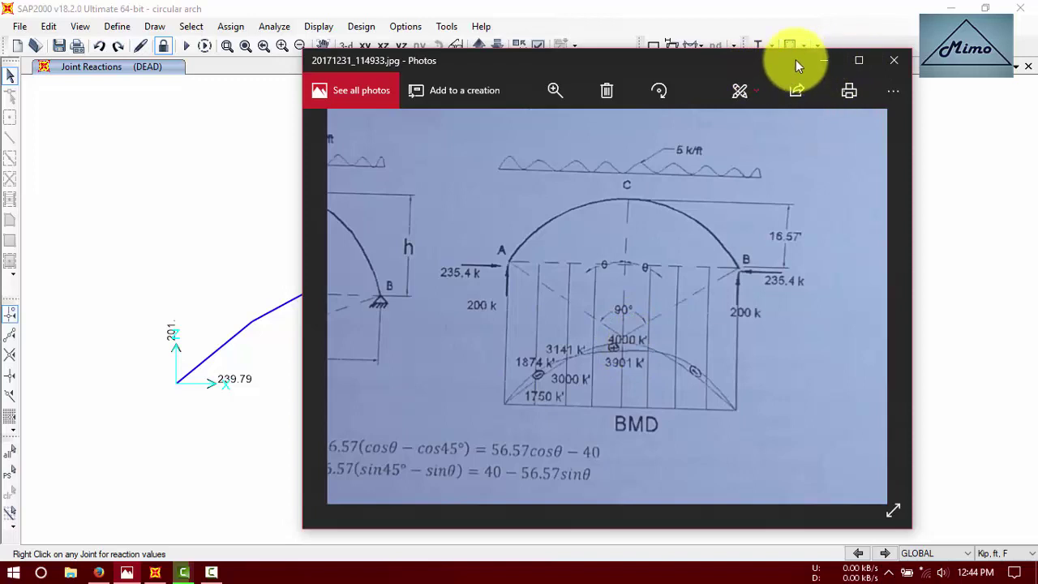
Step: Compare the textbook photo against the SAP2000 model, then minimize the photo
{"action": "key", "text": "alt+Tab"}
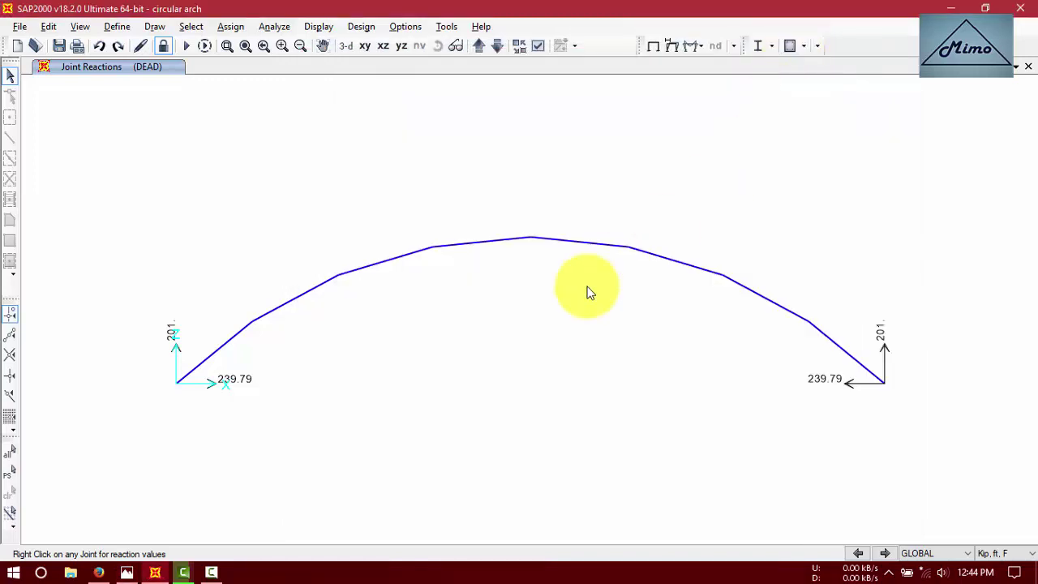
{"action": "key", "text": "alt+Tab"}
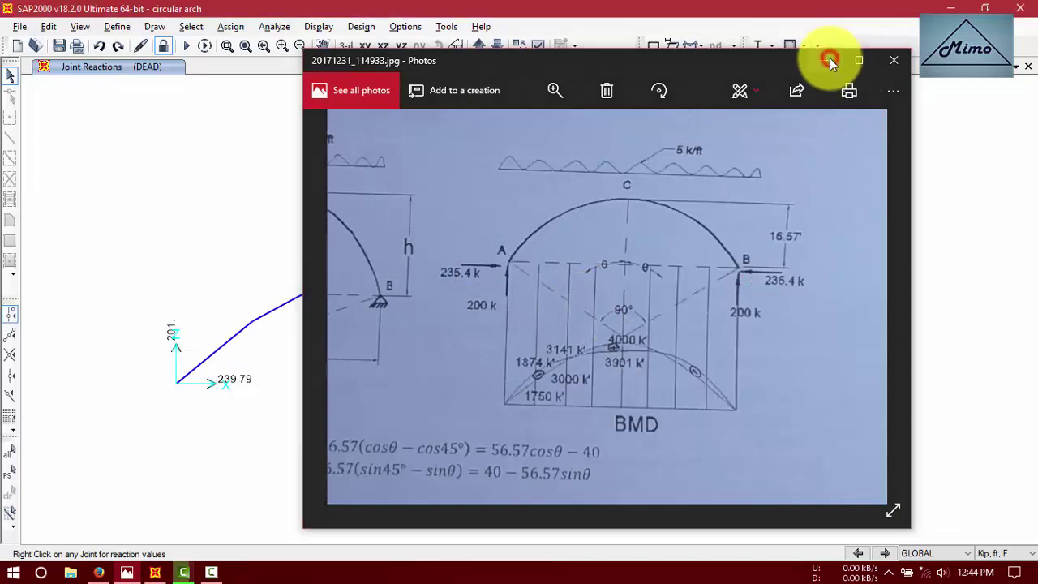
{"action": "left_click", "coordinate": [829, 57]}
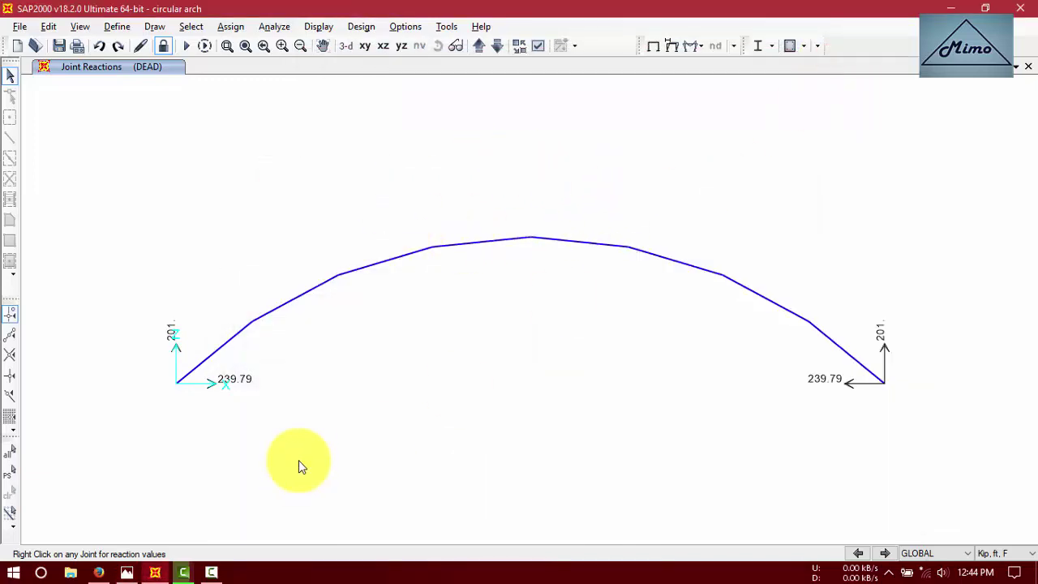
{"action": "key", "text": "alt+Tab"}
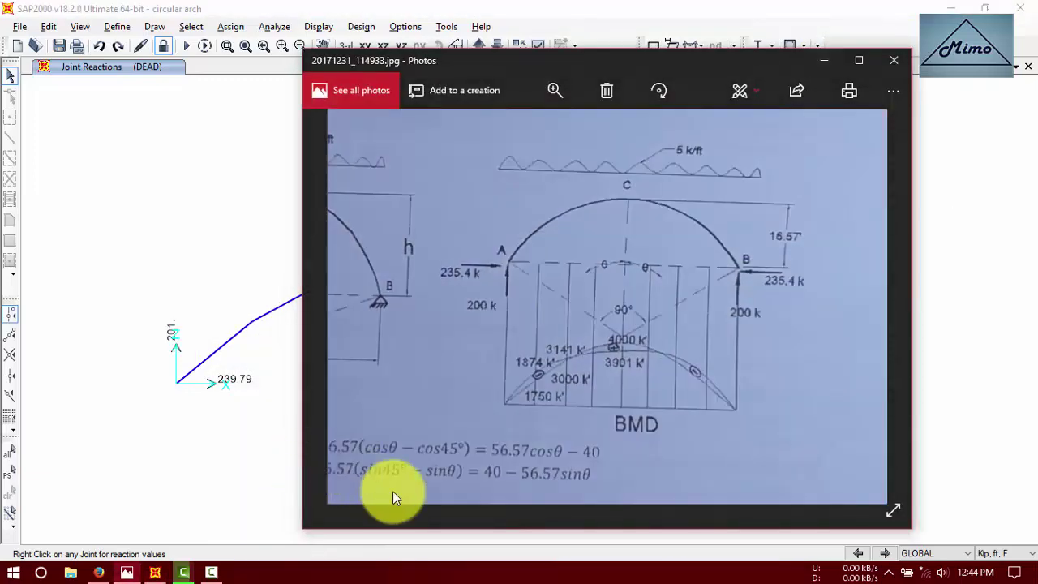
{"action": "left_click", "coordinate": [824, 61]}
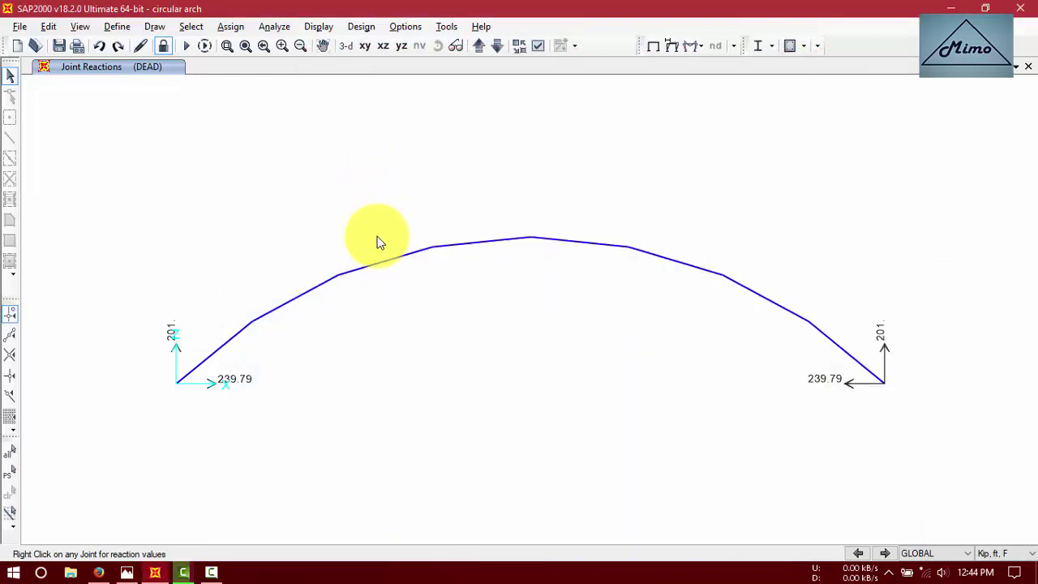
{"action": "left_click", "coordinate": [700, 45]}
Step: Display the DEAD Moment 3-3 diagram along the arch, showing values like 99.48 and -148.88
{"action": "left_click", "coordinate": [728, 97]}
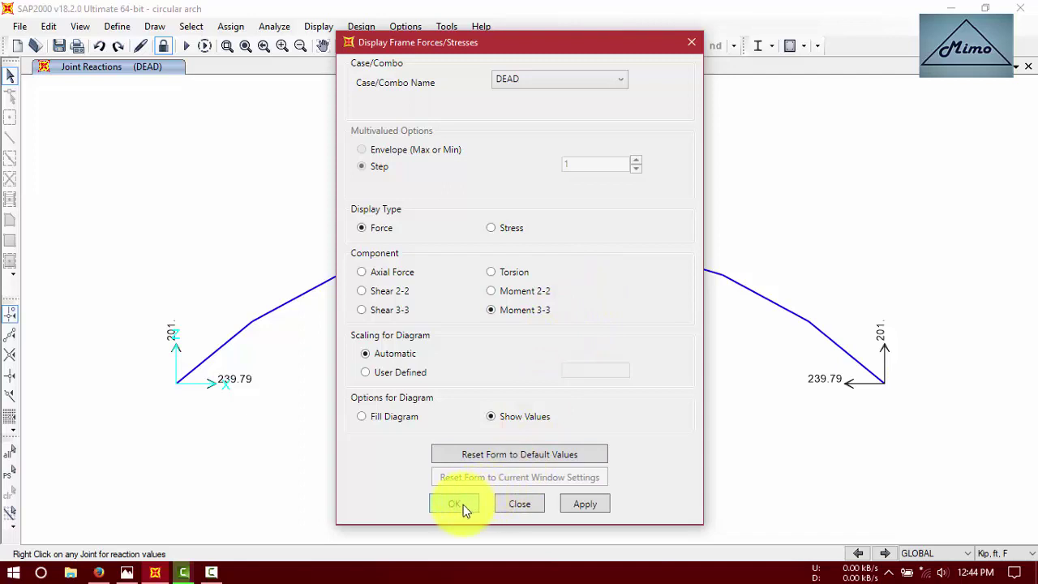
{"action": "left_click", "coordinate": [378, 291]}
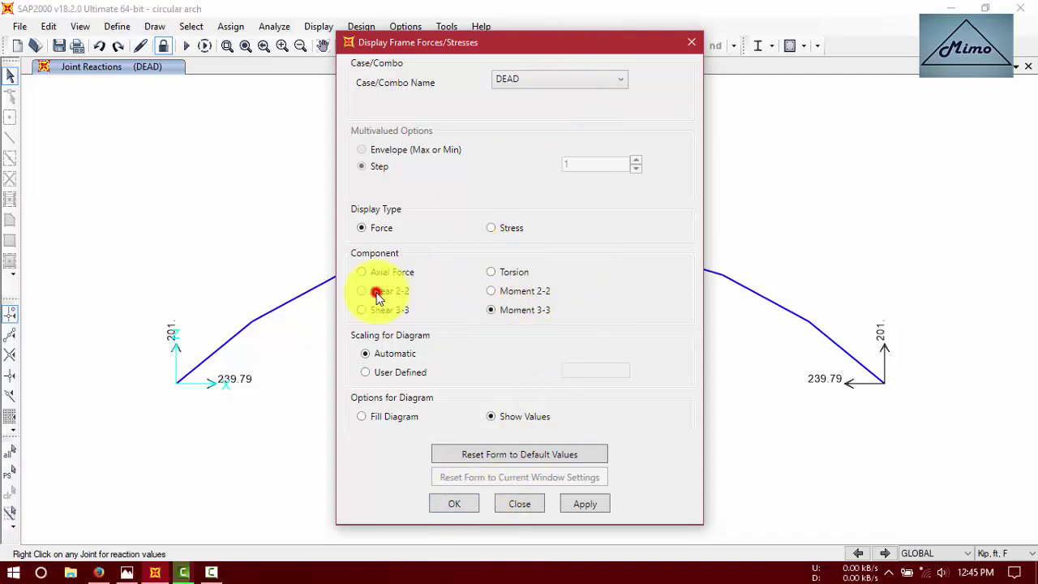
{"action": "left_click", "coordinate": [492, 312]}
{"action": "left_click", "coordinate": [456, 509]}
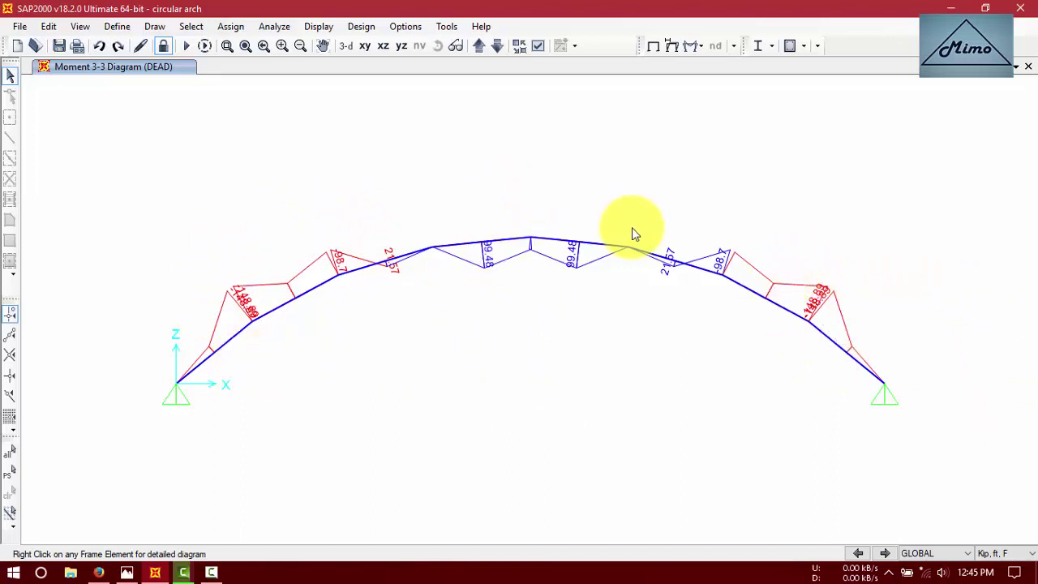
Step: Compare the diagram with the textbook photo, then select the arch member left of the crown
{"action": "left_click", "coordinate": [127, 573]}
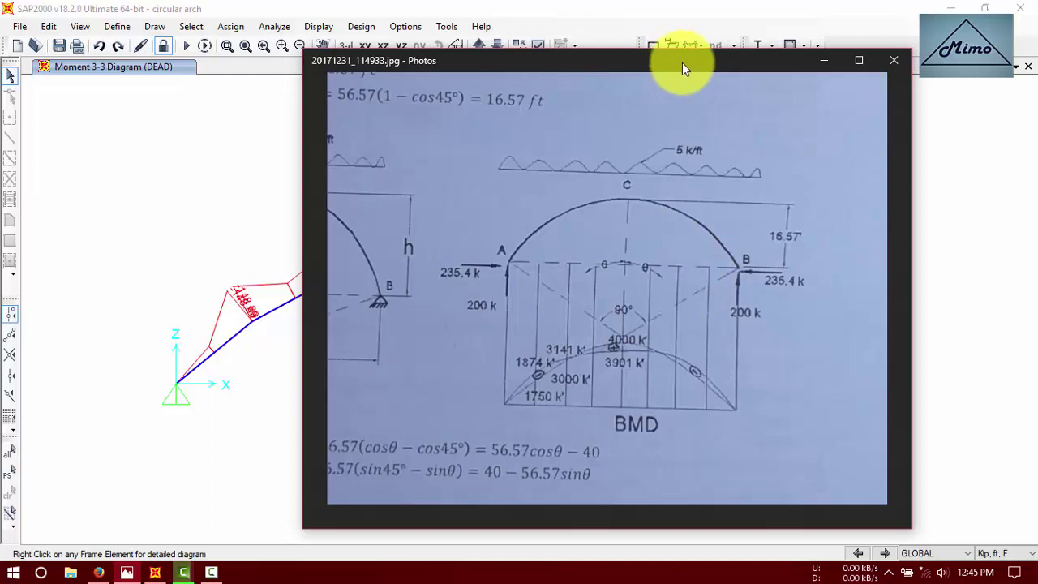
{"action": "left_click_drag", "start_coordinate": [682, 62], "coordinate": [669, 64]}
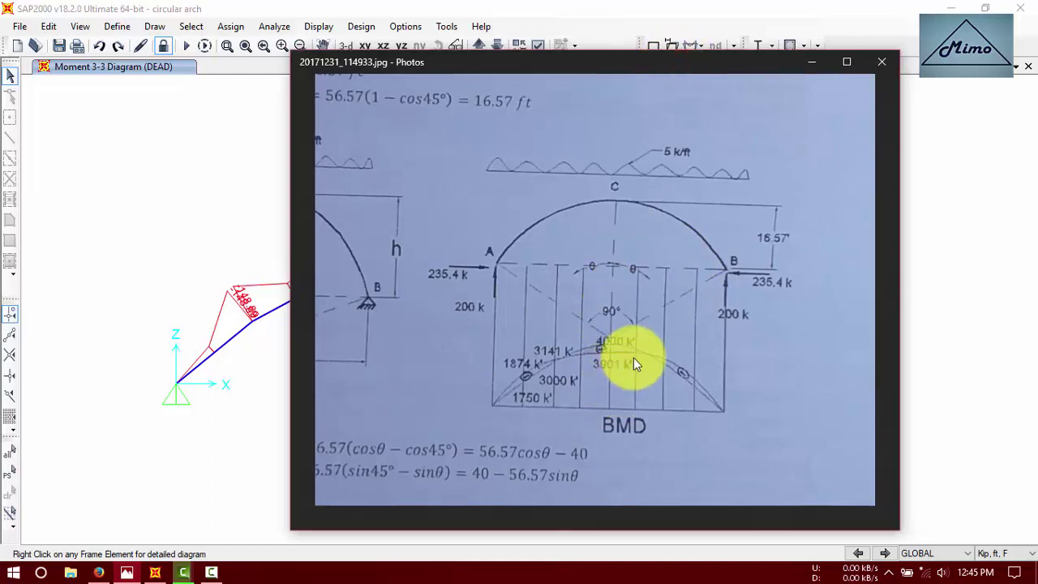
{"action": "left_click", "coordinate": [813, 60]}
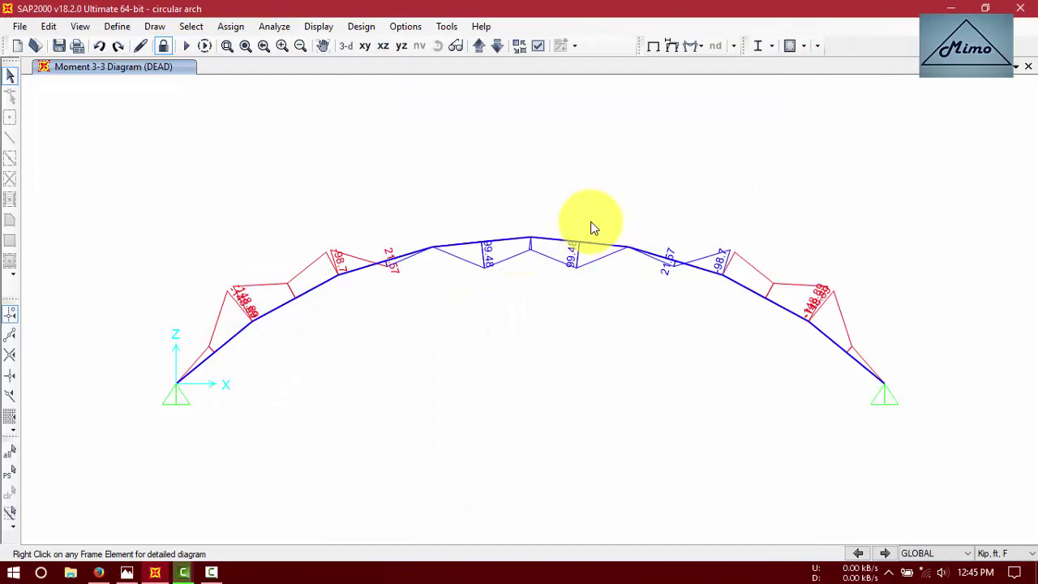
{"action": "left_click", "coordinate": [490, 245]}
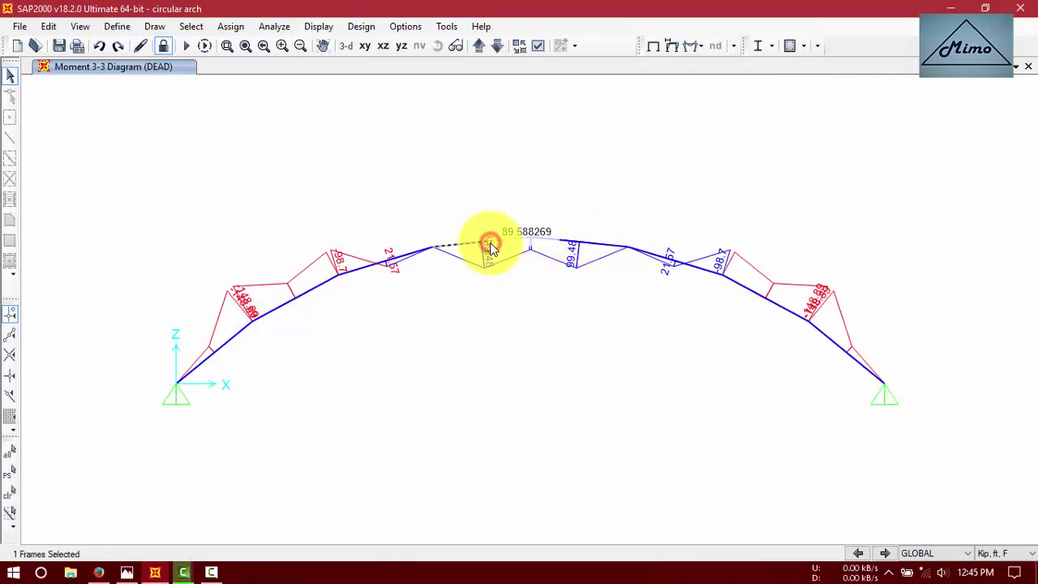
Step: Inspect frame object 5's detailed diagrams, peaking at 99.48 kip-ft at 5.54 ft, then close them
{"action": "right_click", "coordinate": [490, 245]}
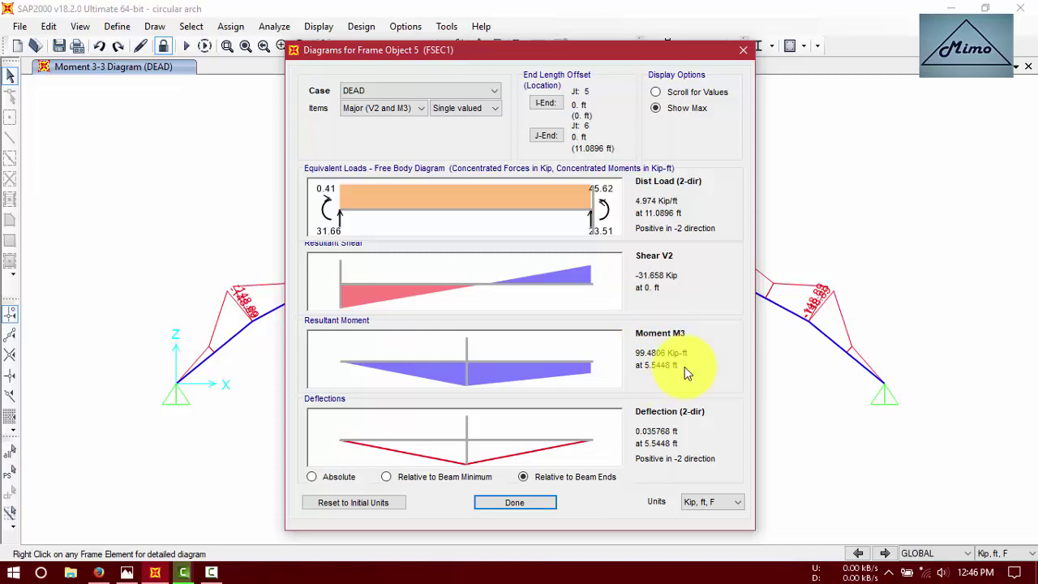
{"action": "left_click_drag", "start_coordinate": [625, 58], "coordinate": [763, 399]}
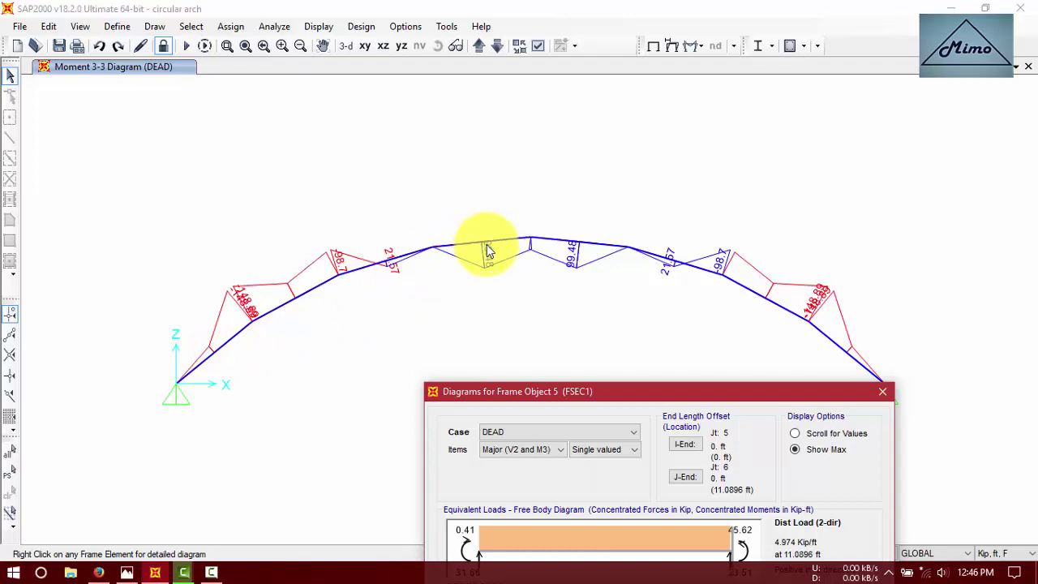
{"action": "left_click", "coordinate": [605, 389]}
{"action": "left_click_drag", "start_coordinate": [604, 389], "coordinate": [496, 76]}
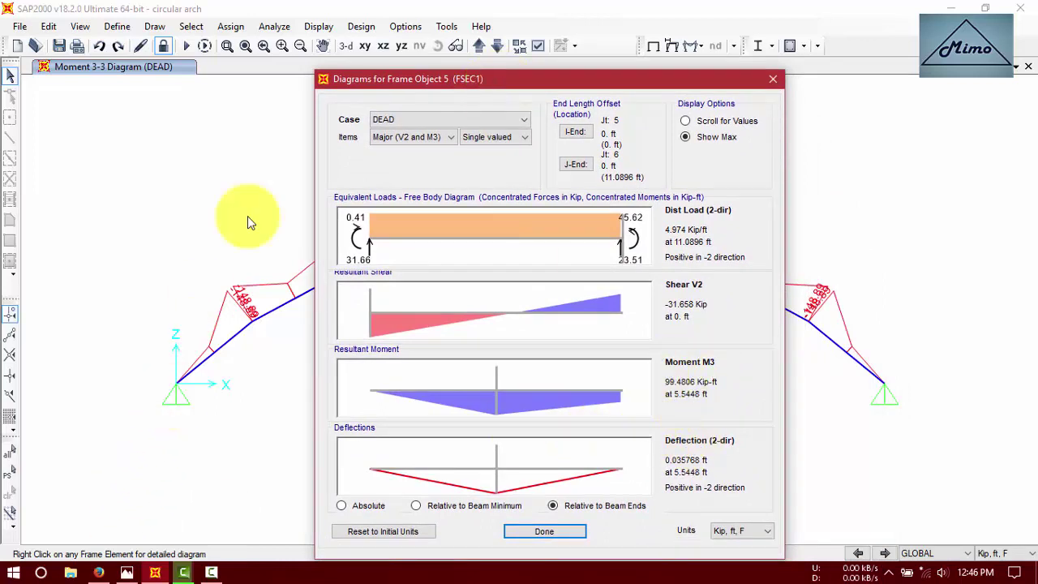
{"action": "left_click", "coordinate": [555, 532]}
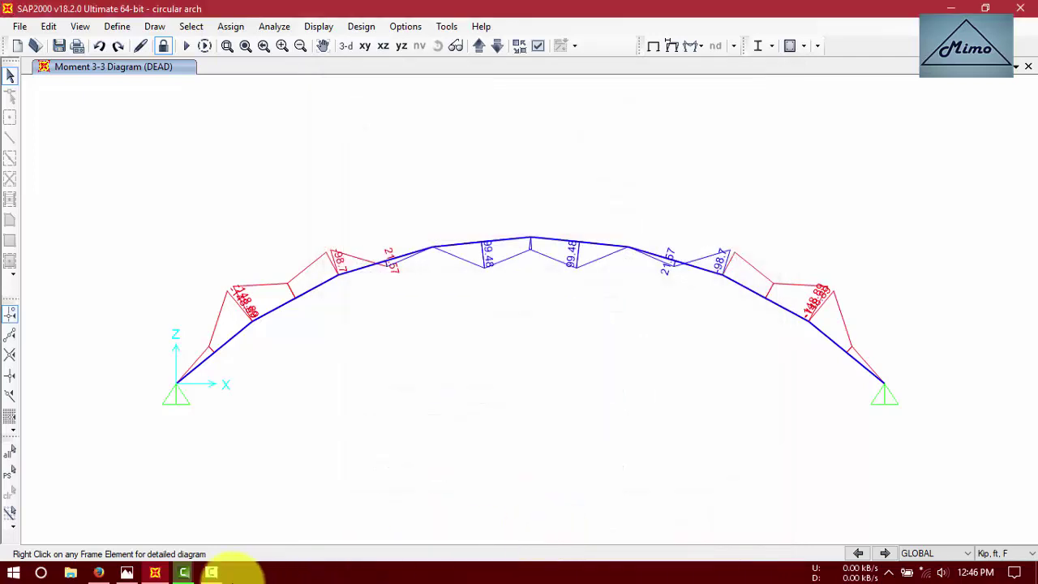
Step: Glance at the textbook photo, then rubber-band zoom and pan onto the arch's left half
{"action": "left_click", "coordinate": [127, 573]}
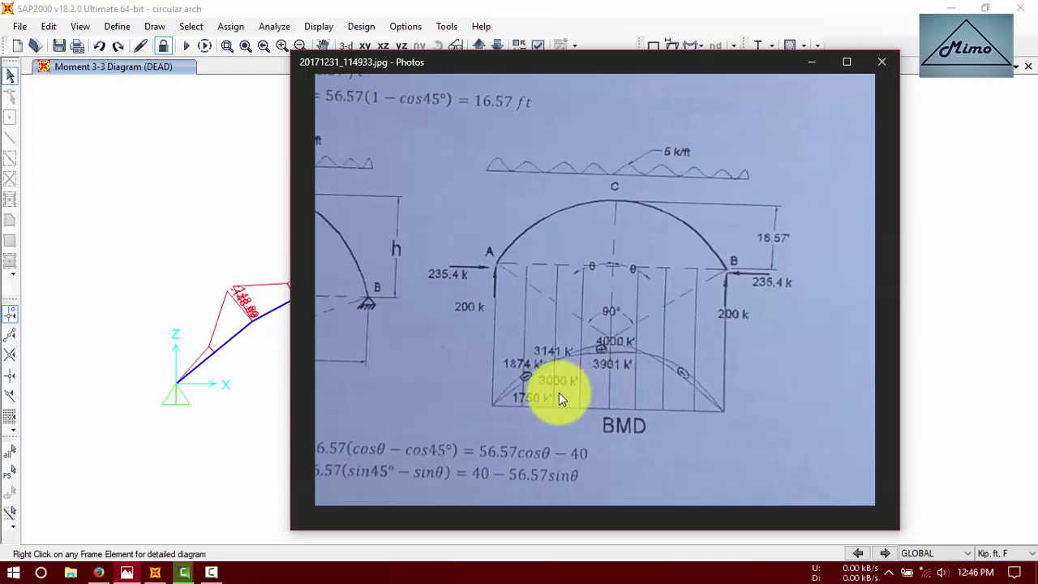
{"action": "left_click", "coordinate": [819, 62]}
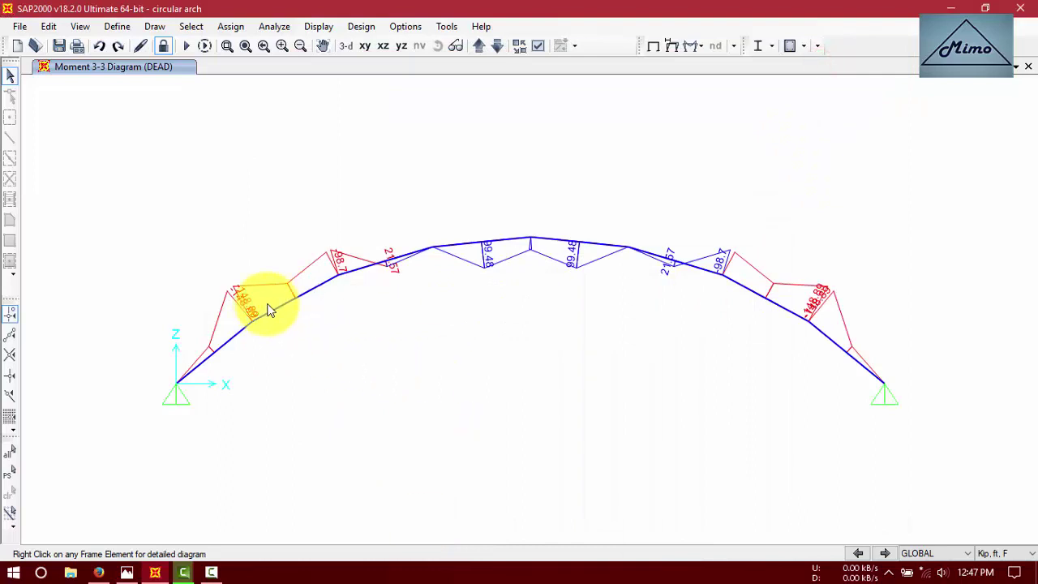
{"action": "left_click", "coordinate": [227, 46]}
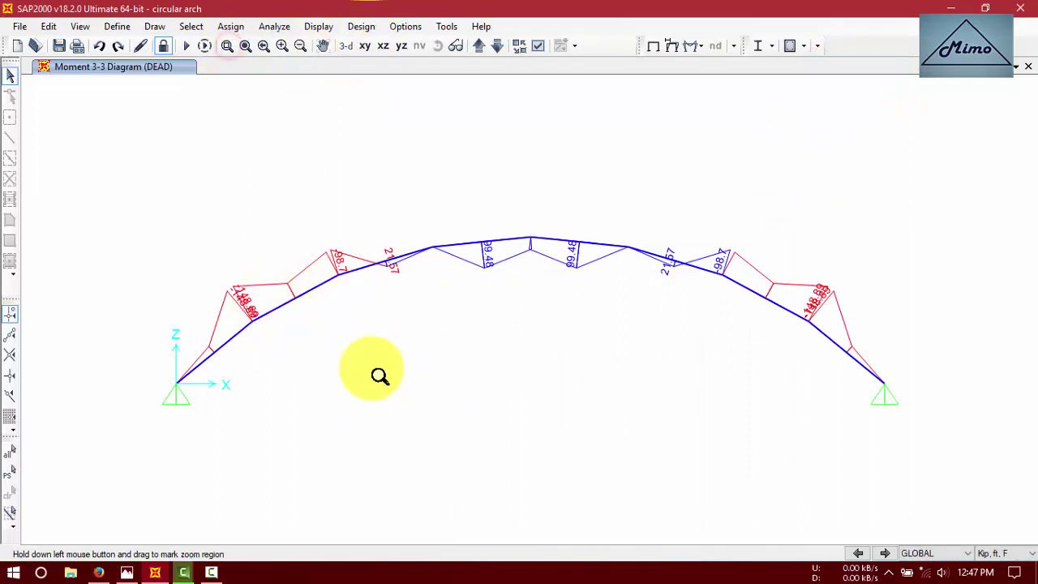
{"action": "left_click_drag", "start_coordinate": [372, 369], "coordinate": [187, 281]}
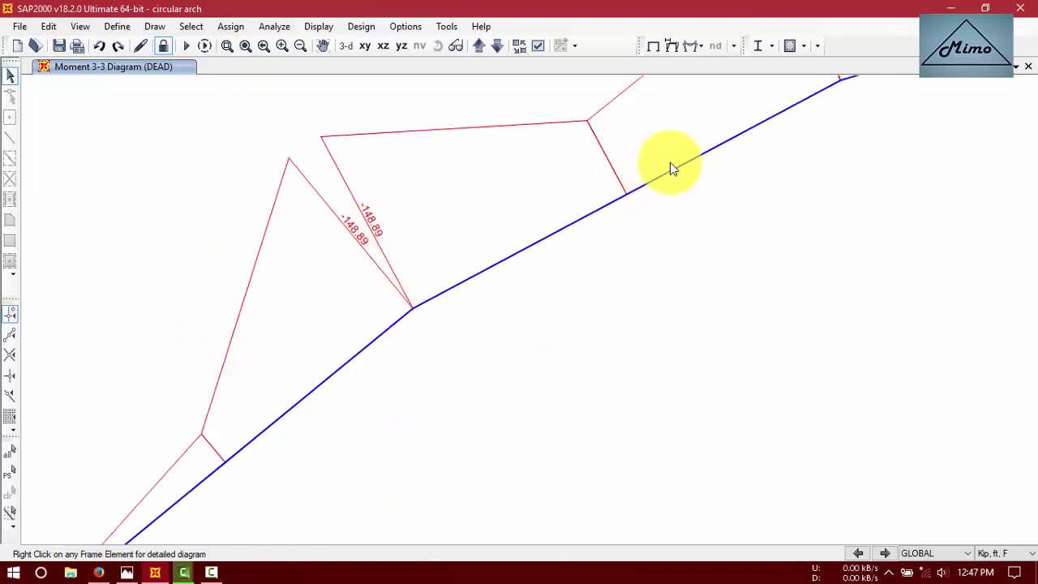
{"action": "middle_click_drag", "start_coordinate": [670, 162], "coordinate": [422, 328]}
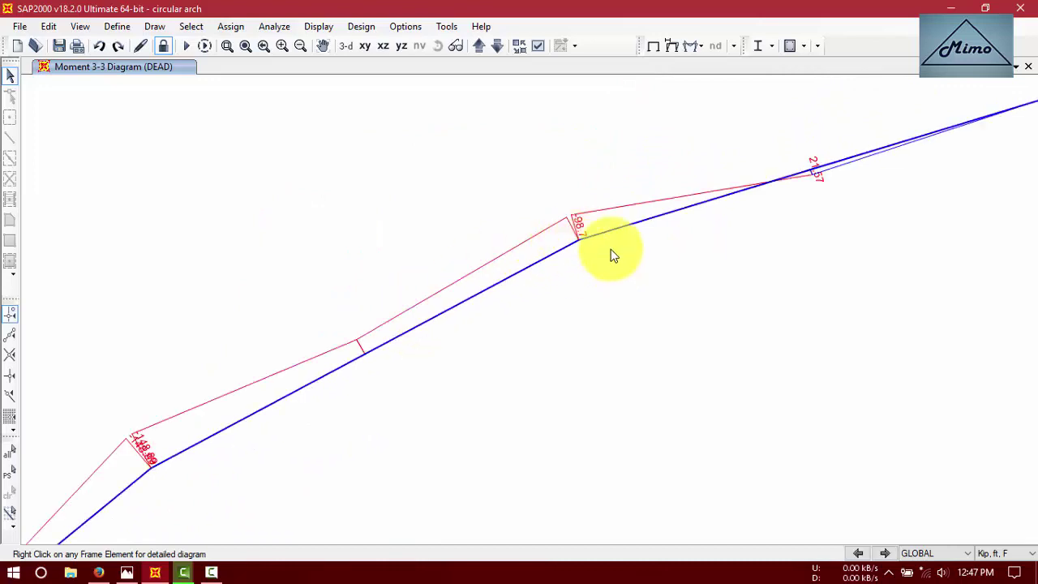
{"action": "middle_click_drag", "start_coordinate": [835, 243], "coordinate": [400, 348]}
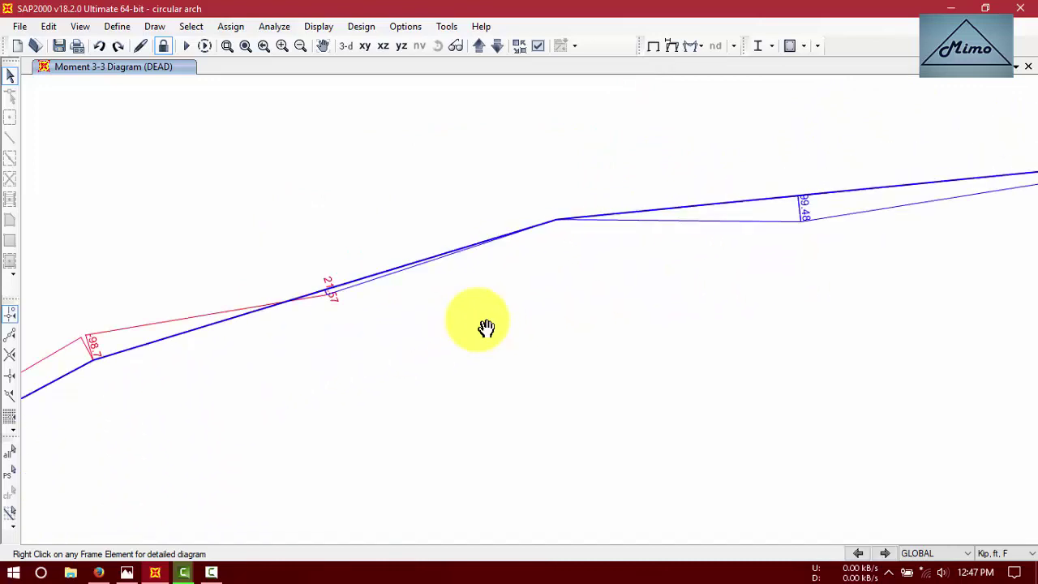
{"action": "scroll", "coordinate": [487, 328], "scroll_direction": "down", "scroll_amount": 2}
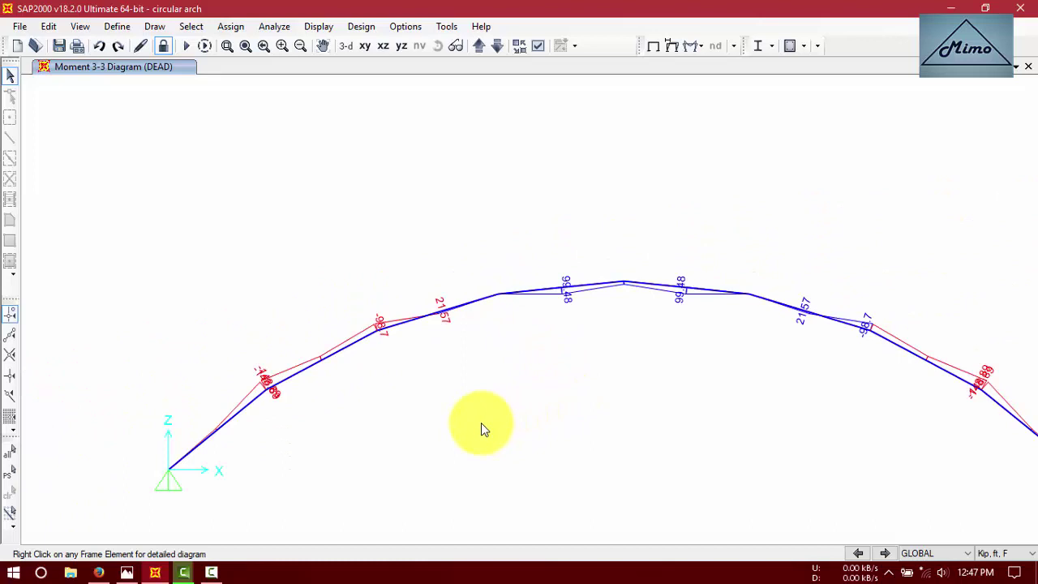
{"action": "middle_click_drag", "start_coordinate": [481, 423], "coordinate": [554, 355]}
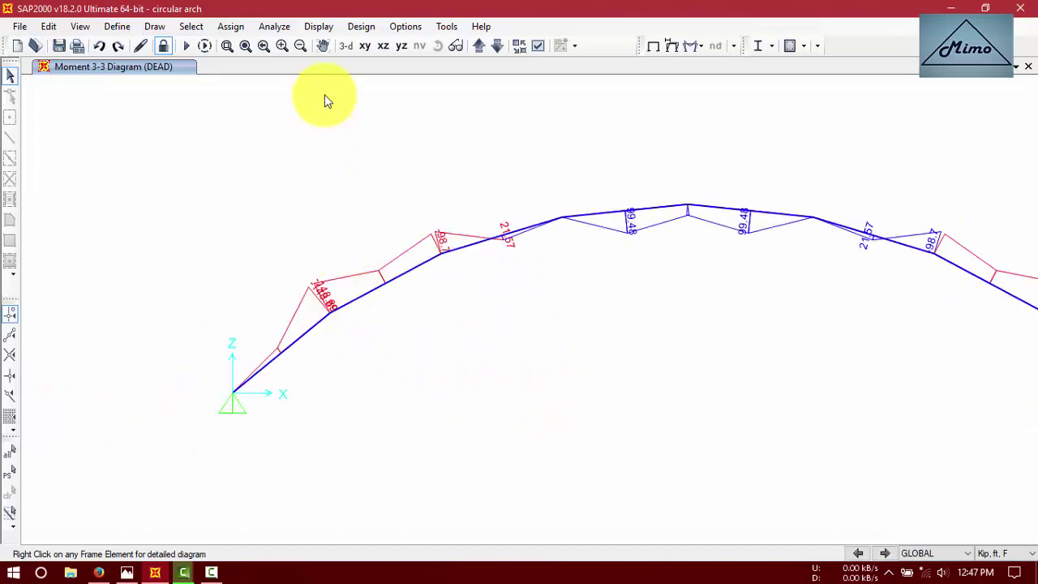
Step: Zoom in closely on the -148.89 moment and bring the textbook BMD photo back up
{"action": "left_click", "coordinate": [227, 45]}
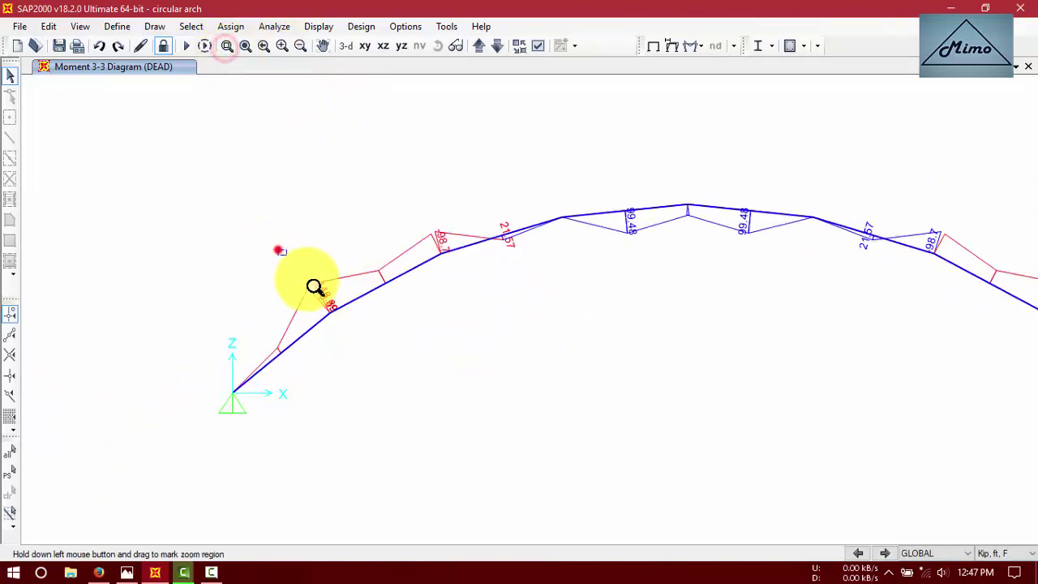
{"action": "left_click_drag", "start_coordinate": [315, 287], "coordinate": [355, 333]}
{"action": "left_click_drag", "start_coordinate": [341, 77], "coordinate": [633, 422]}
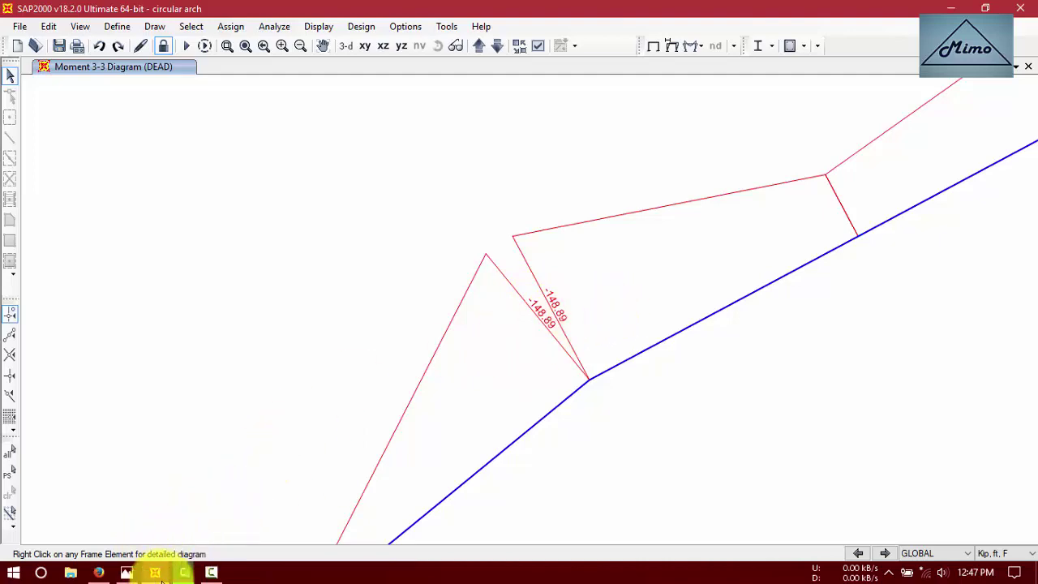
{"action": "left_click", "coordinate": [128, 570]}
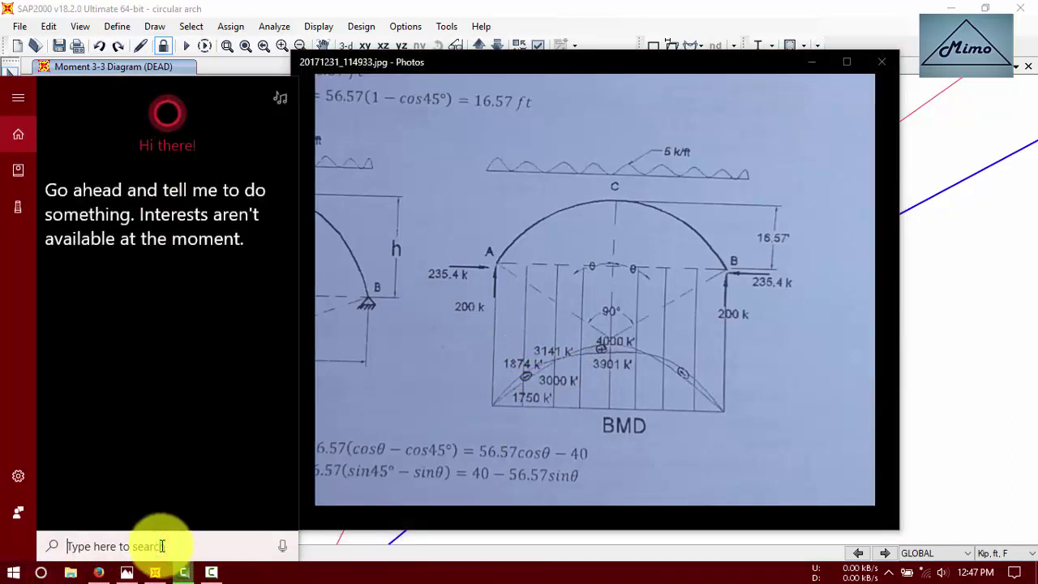
Step: Launch Calculator via a 'cal' search and place it beside the textbook figure
{"action": "type", "text": "cal"}
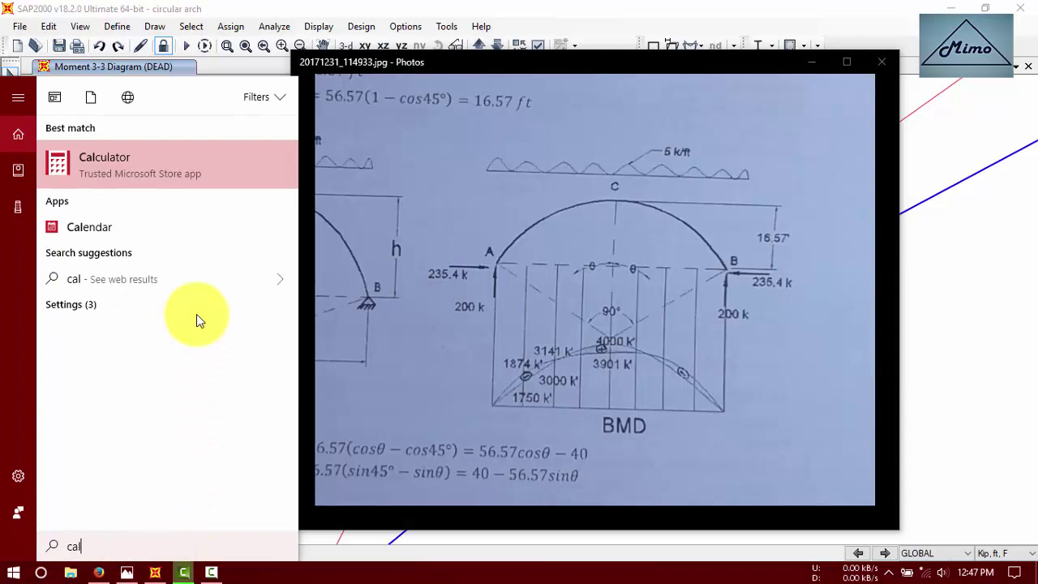
{"action": "left_click", "coordinate": [206, 169]}
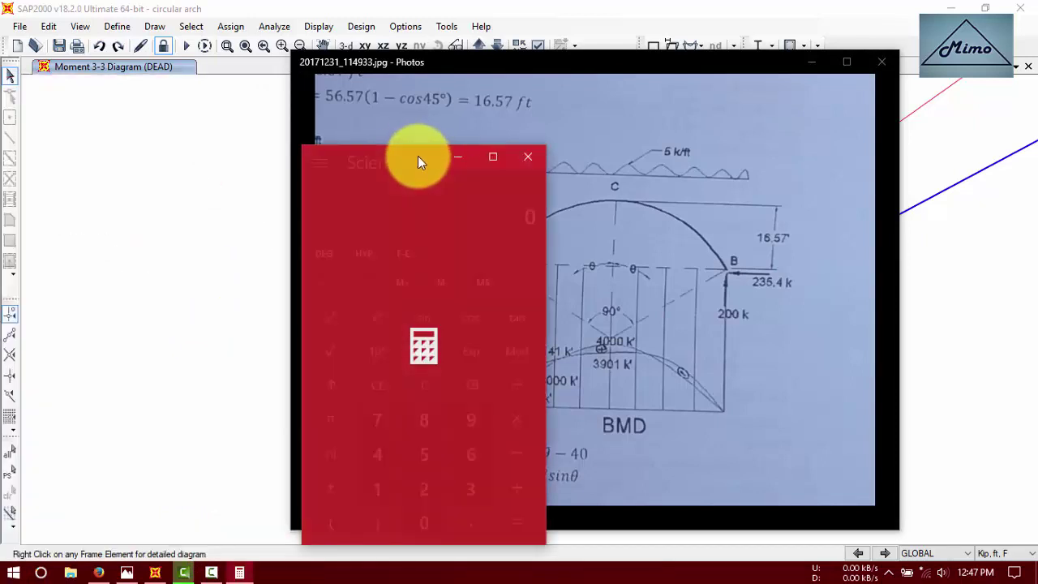
{"action": "left_click_drag", "start_coordinate": [415, 157], "coordinate": [254, 154]}
Step: Compute 1874 − 1750 = 124 from the textbook moments, then minimize Calculator
{"action": "left_click", "coordinate": [213, 485]}
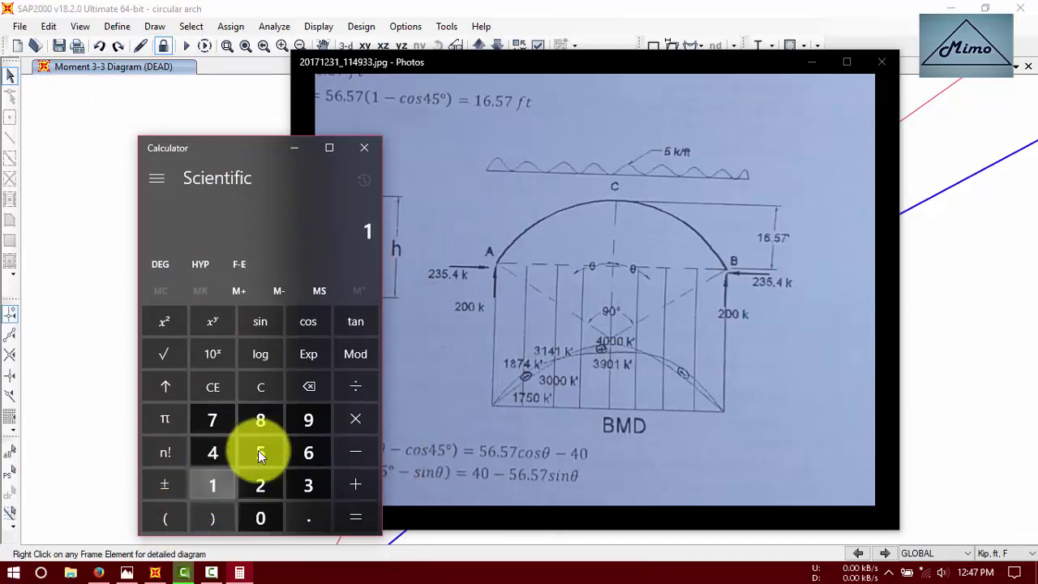
{"action": "left_click", "coordinate": [260, 419]}
{"action": "left_click", "coordinate": [215, 420]}
{"action": "left_click", "coordinate": [213, 453]}
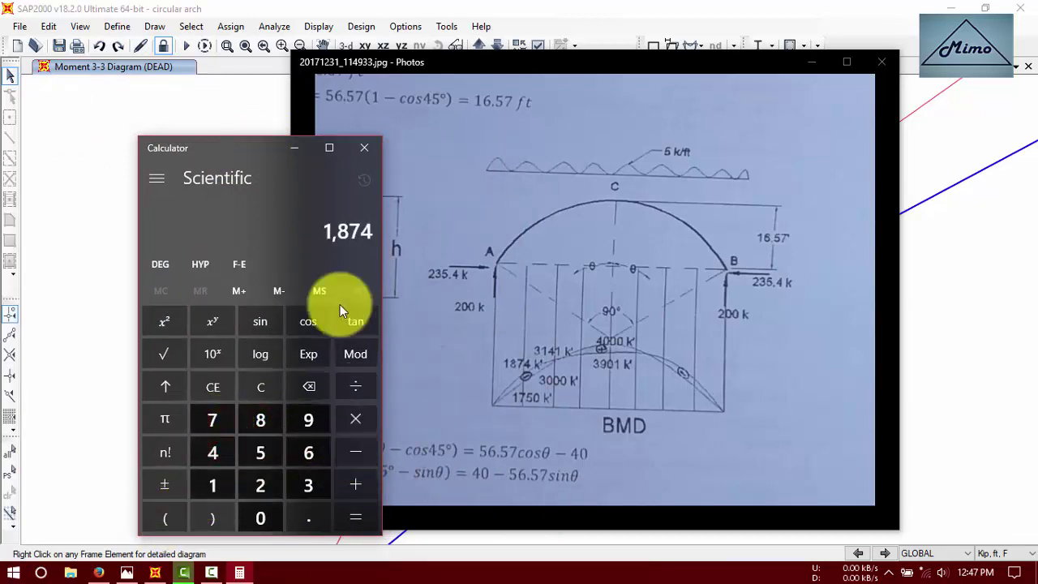
{"action": "left_click", "coordinate": [361, 448]}
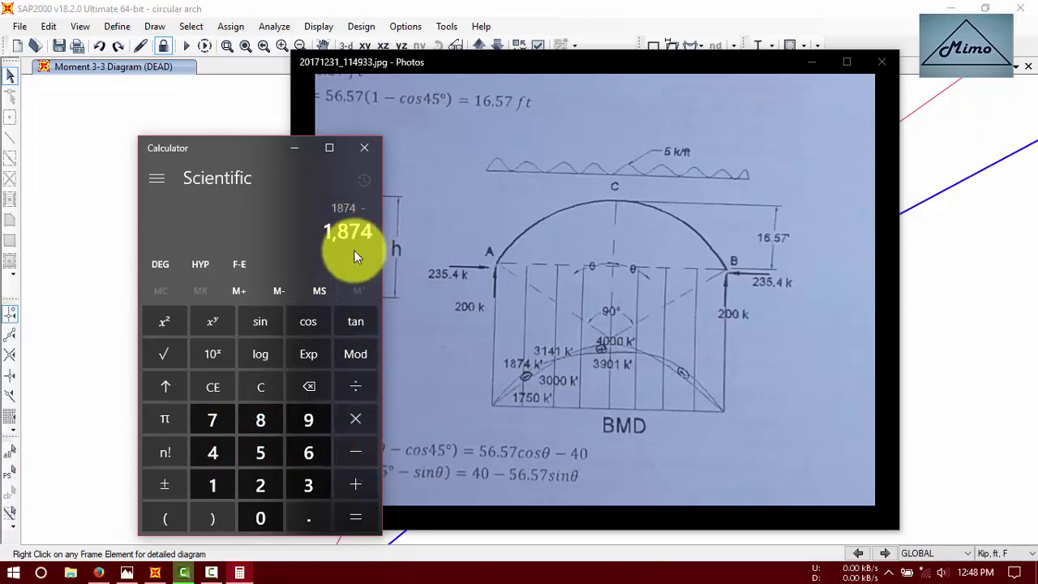
{"action": "left_click", "coordinate": [214, 486]}
{"action": "left_click", "coordinate": [213, 418]}
{"action": "left_click", "coordinate": [260, 452]}
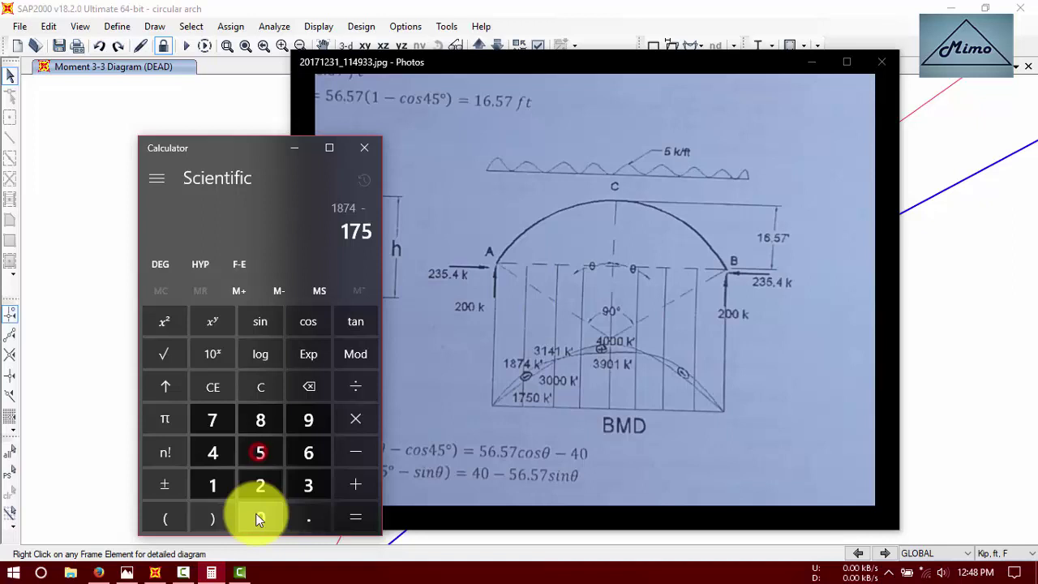
{"action": "left_click", "coordinate": [257, 516]}
{"action": "left_click", "coordinate": [360, 514]}
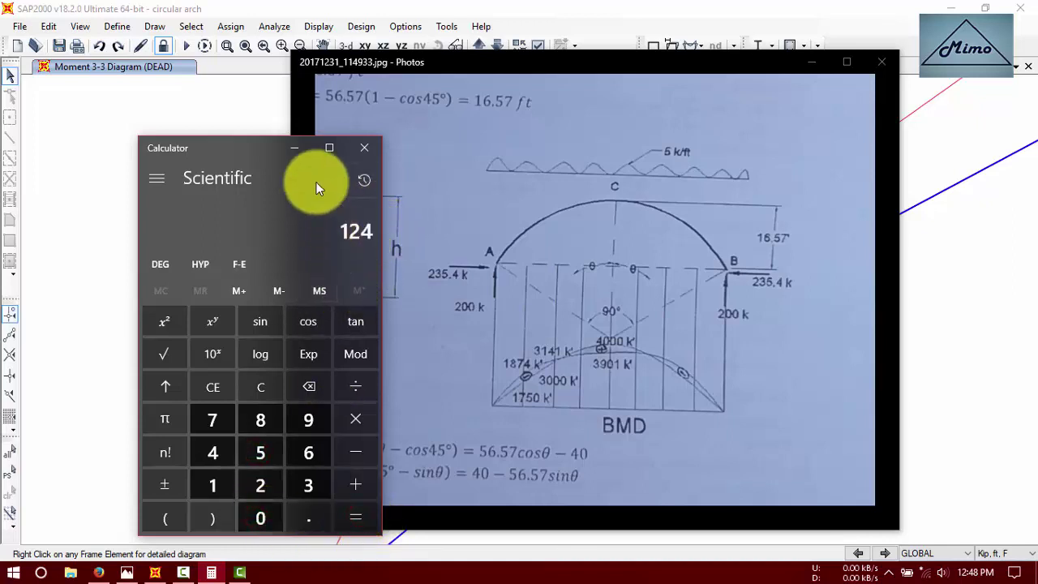
{"action": "left_click_drag", "start_coordinate": [219, 148], "coordinate": [235, 114]}
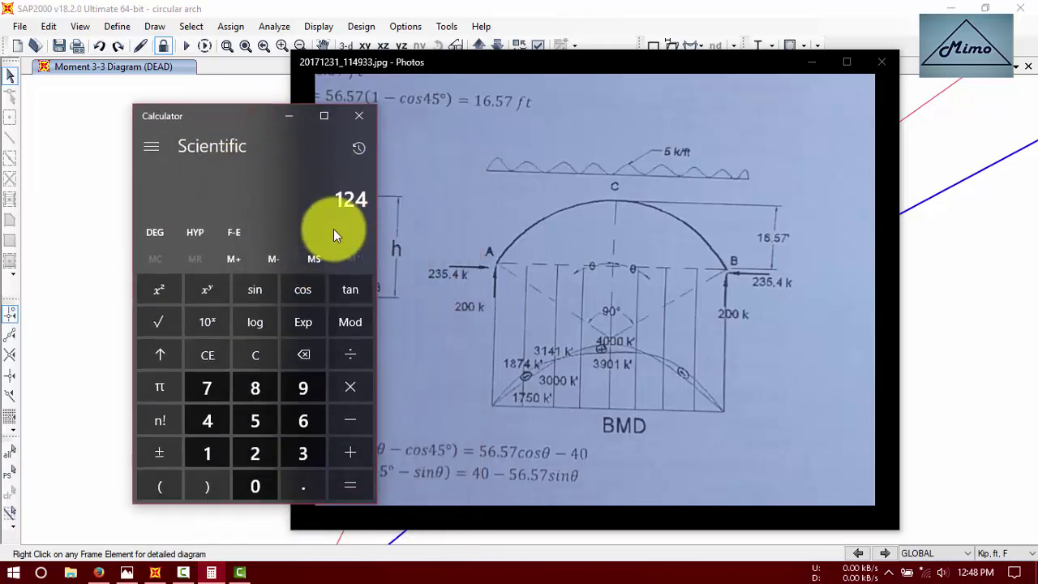
{"action": "left_click", "coordinate": [302, 118]}
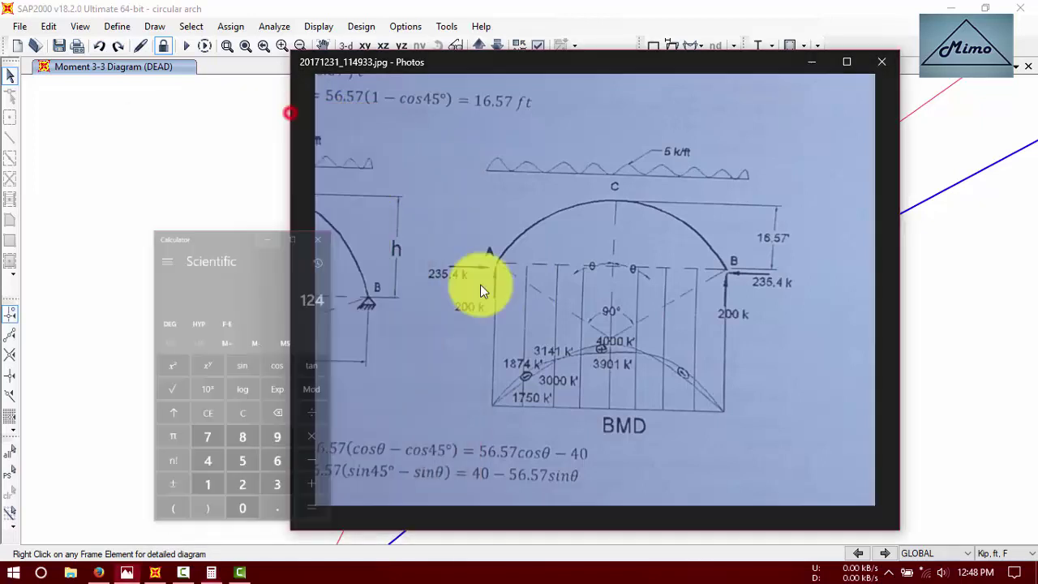
Step: Check frame object 2's -148.886 kip-ft end moment, close it, and restore the full arch view
{"action": "left_click", "coordinate": [821, 67]}
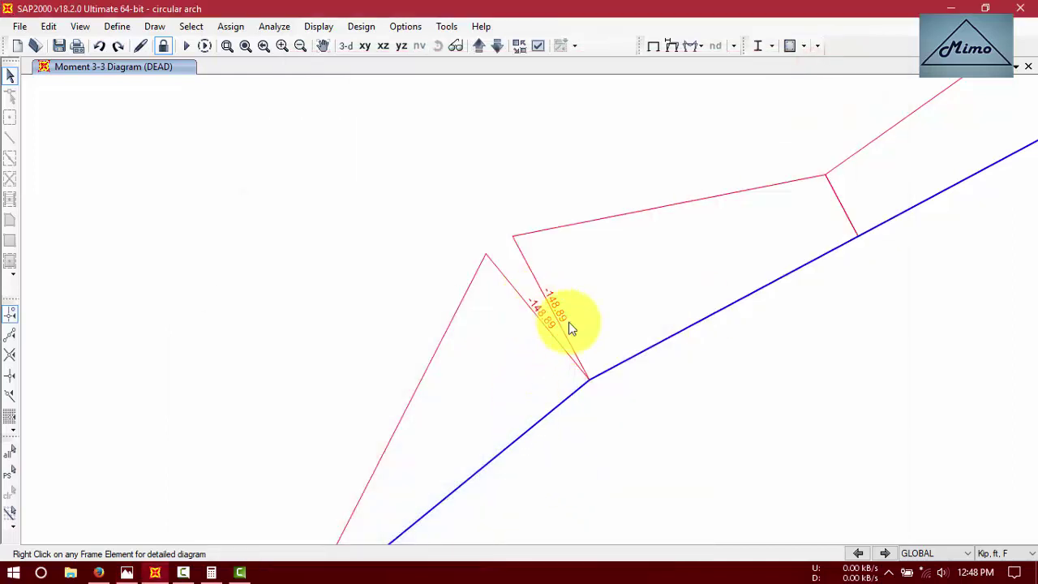
{"action": "right_click", "coordinate": [573, 391]}
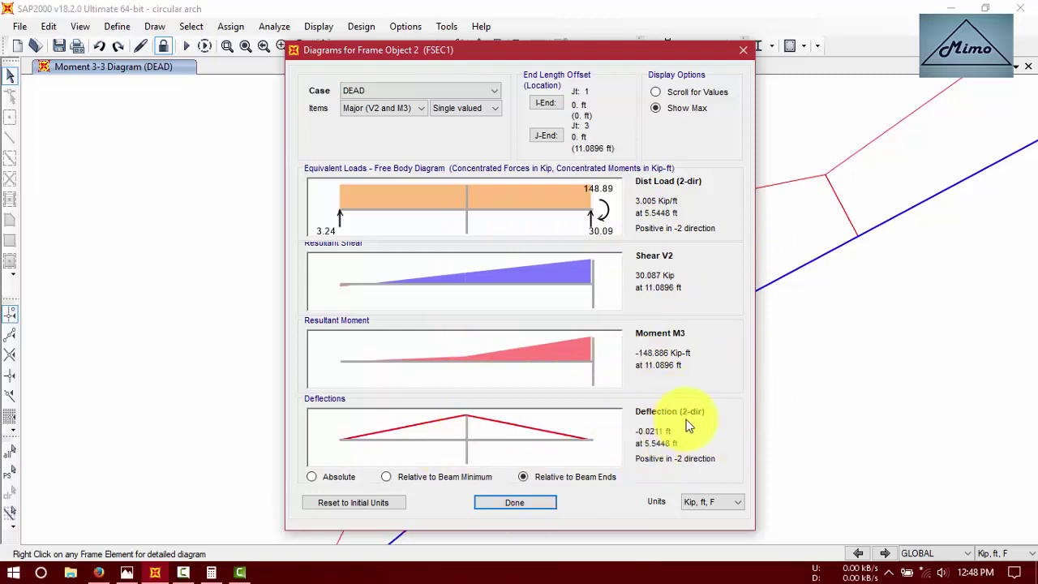
{"action": "left_click", "coordinate": [541, 502]}
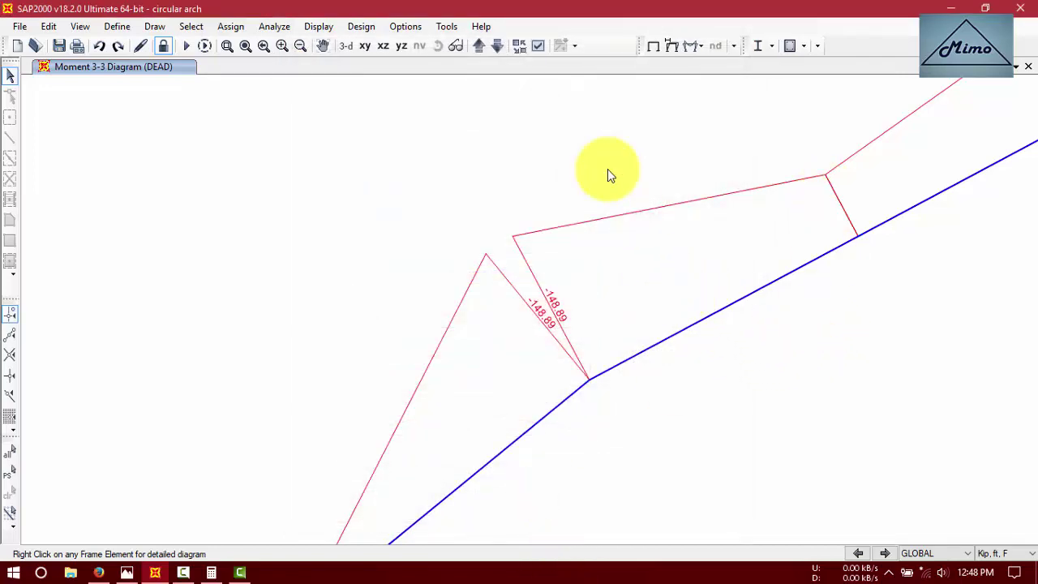
{"action": "left_click", "coordinate": [588, 120]}
{"action": "scroll", "coordinate": [593, 162], "scroll_direction": "down", "scroll_amount": 2}
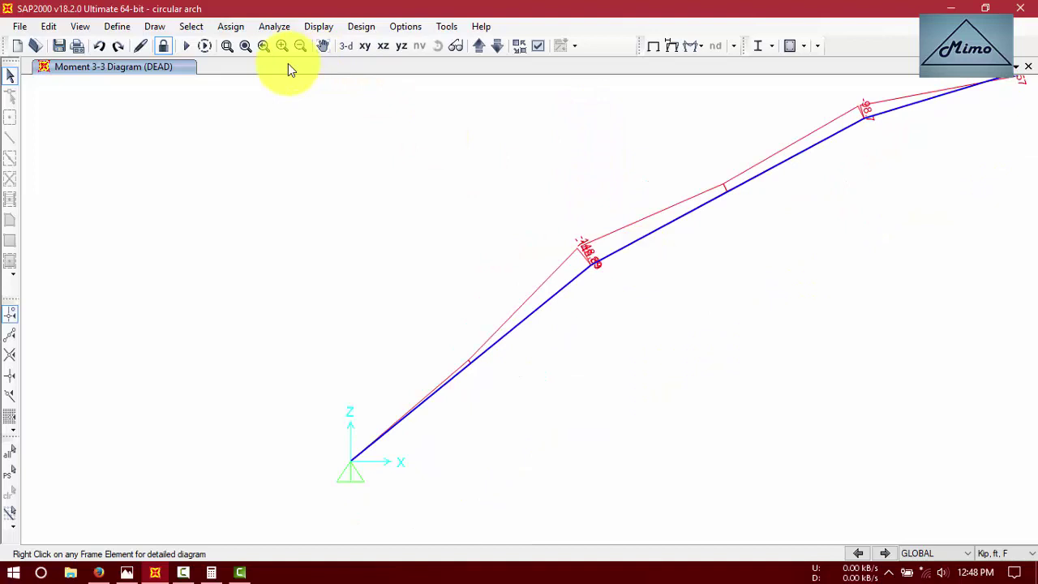
{"action": "left_click", "coordinate": [245, 45]}
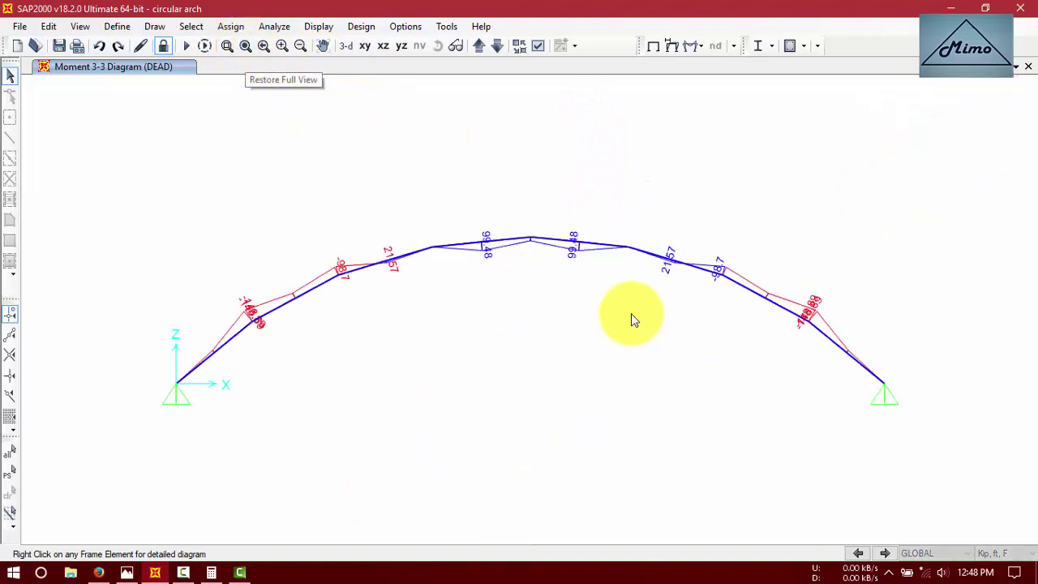